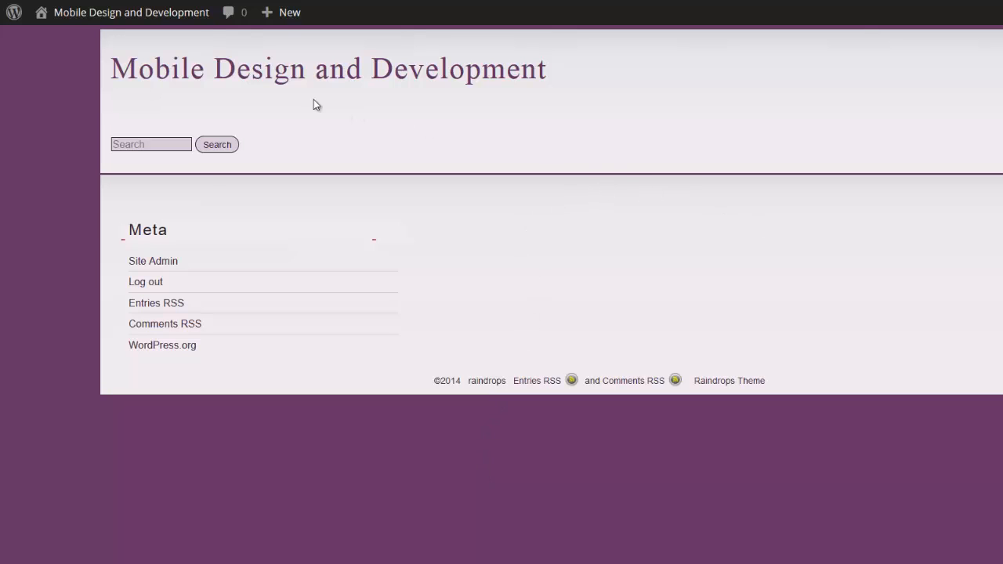
- Go to the site's admin dashboard and publish a new page titled "Mobile Design and Development"
mouse_move(134, 15)
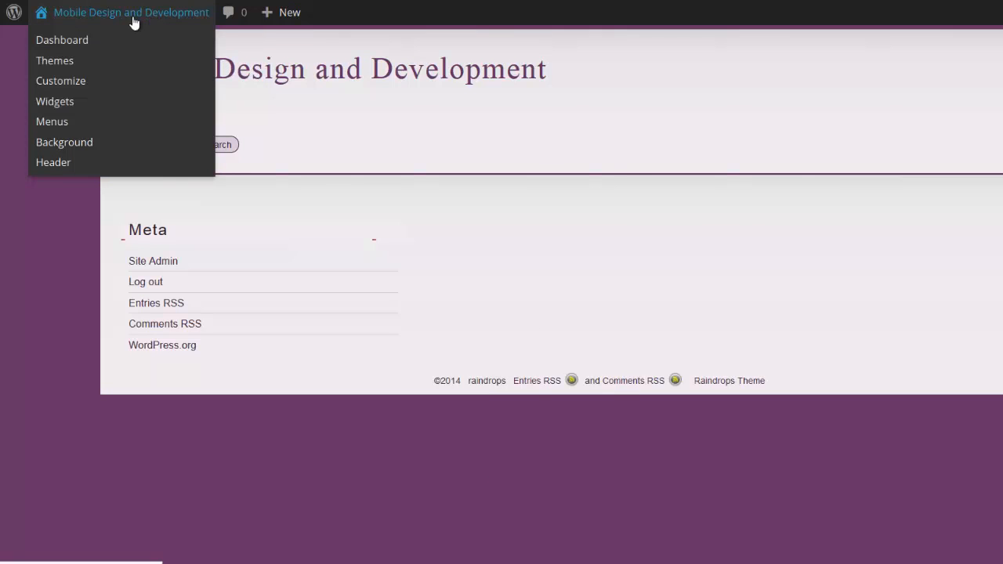
click(92, 42)
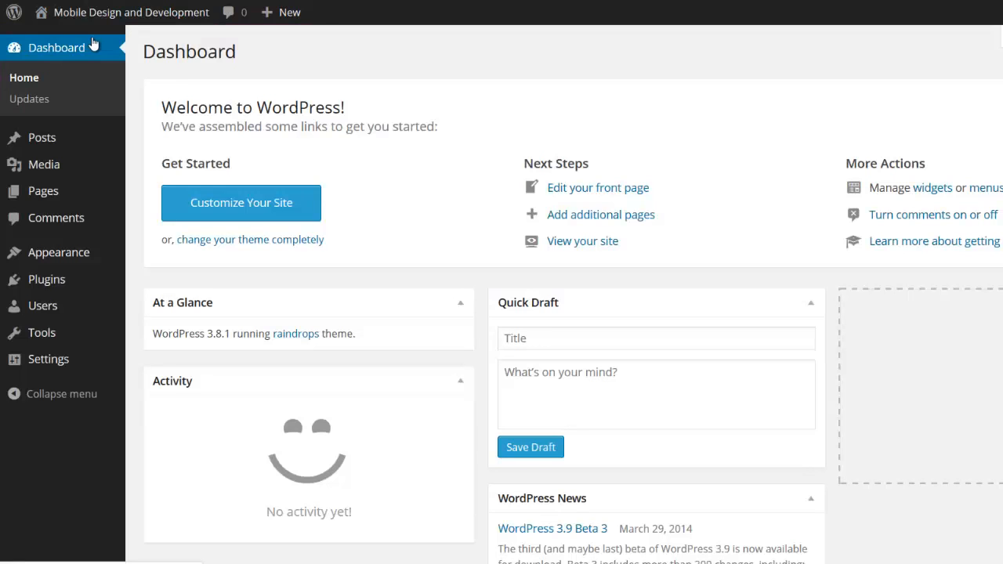
mouse_move(78, 132)
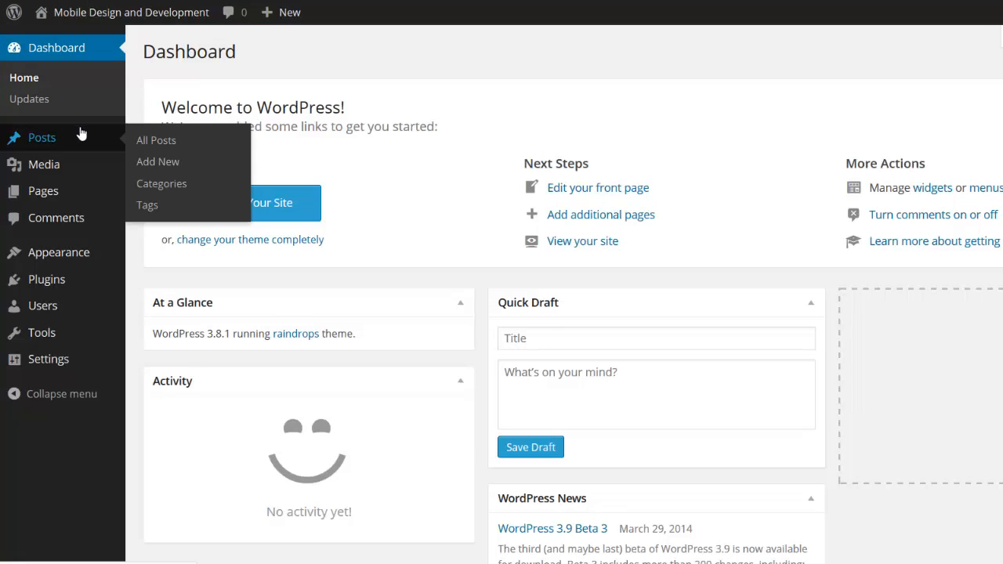
mouse_move(69, 192)
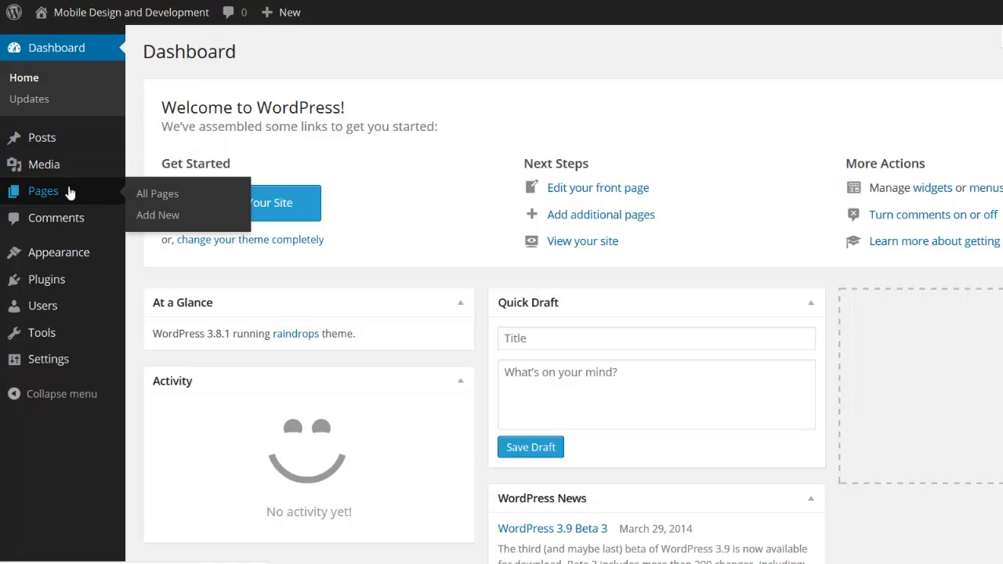
click(158, 216)
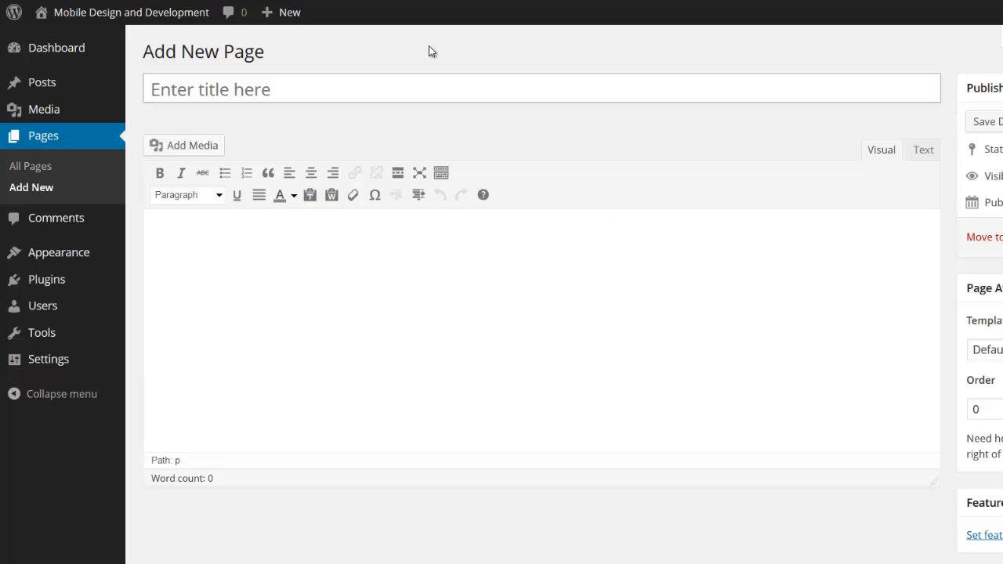
text(Mobi)
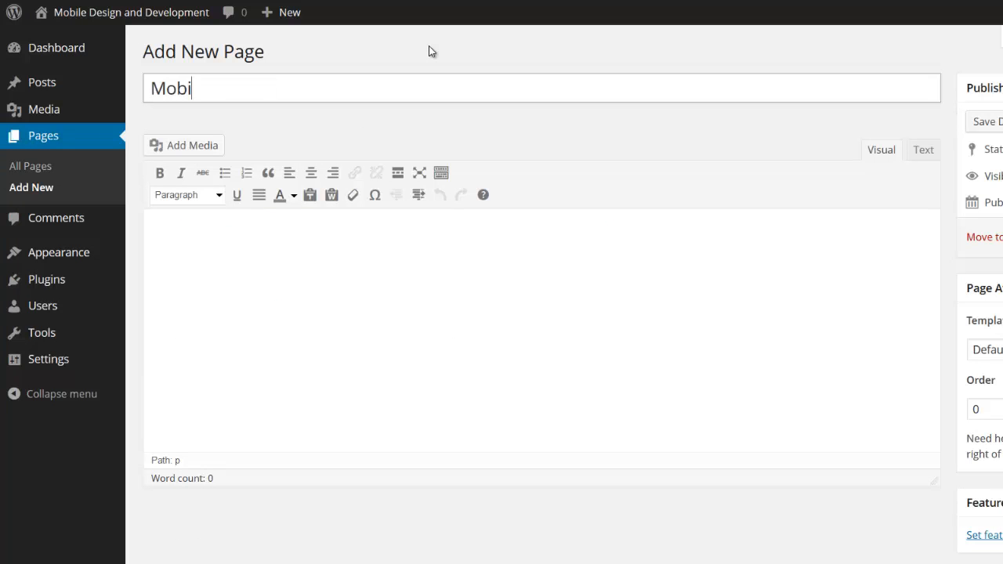
text(le Design)
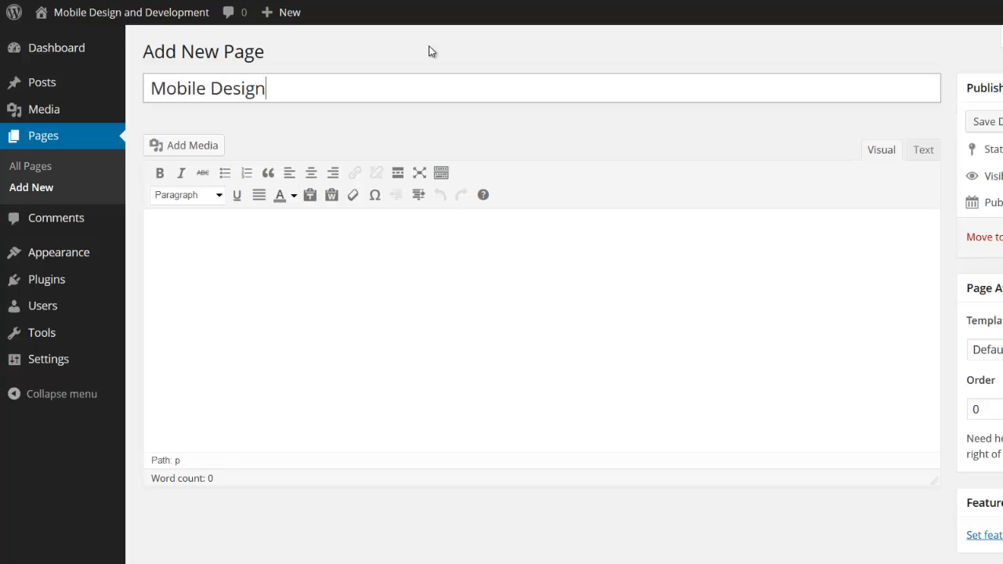
text( and Deve)
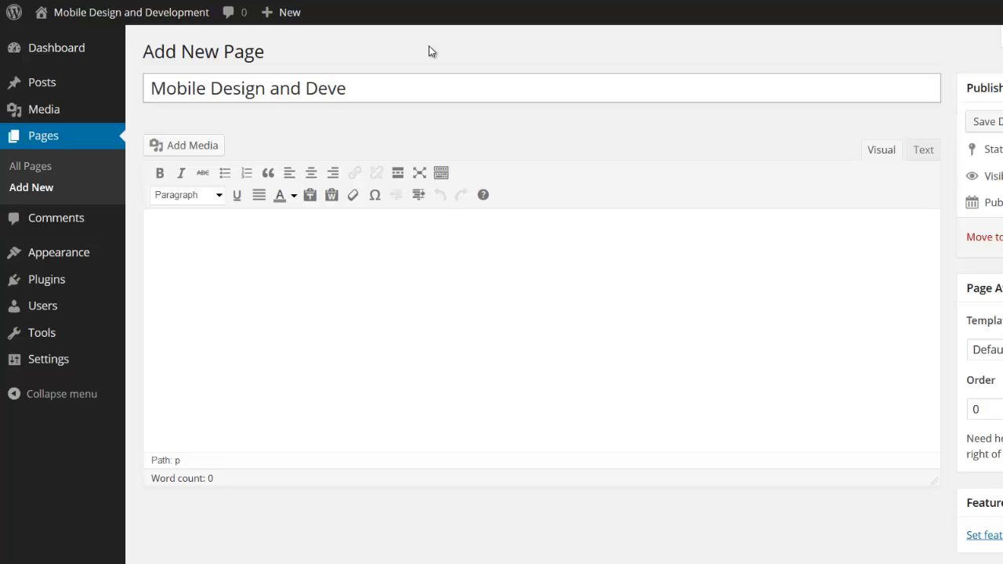
text(lopment)
click(1002, 237)
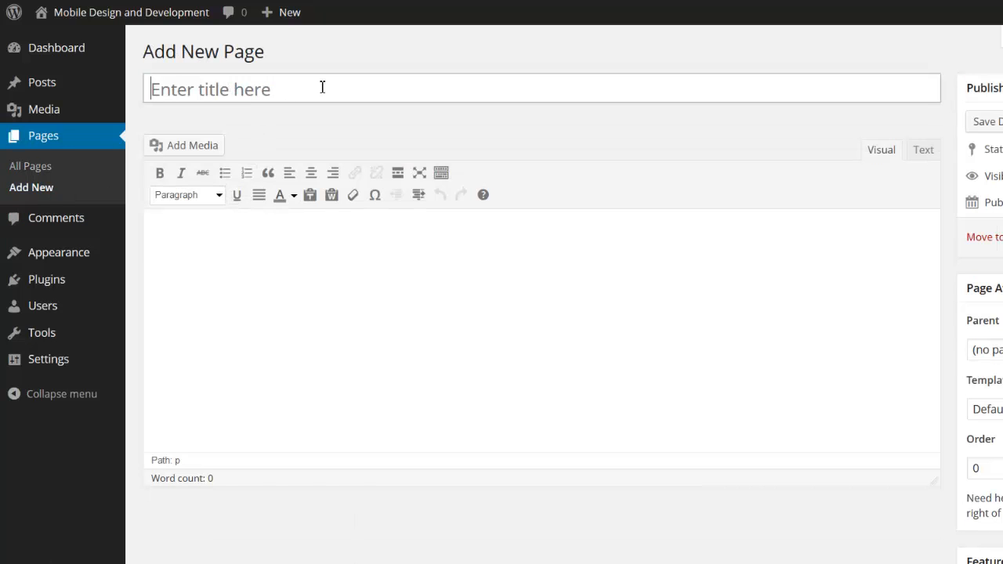
- Title the new blank page "Degree and Certficates" and publish it
text(De)
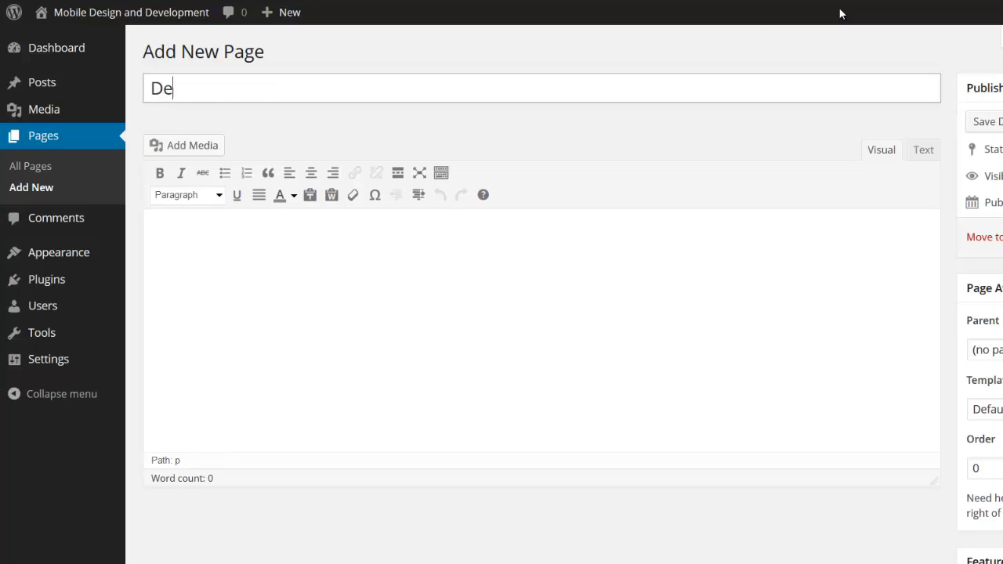
text(gree and C)
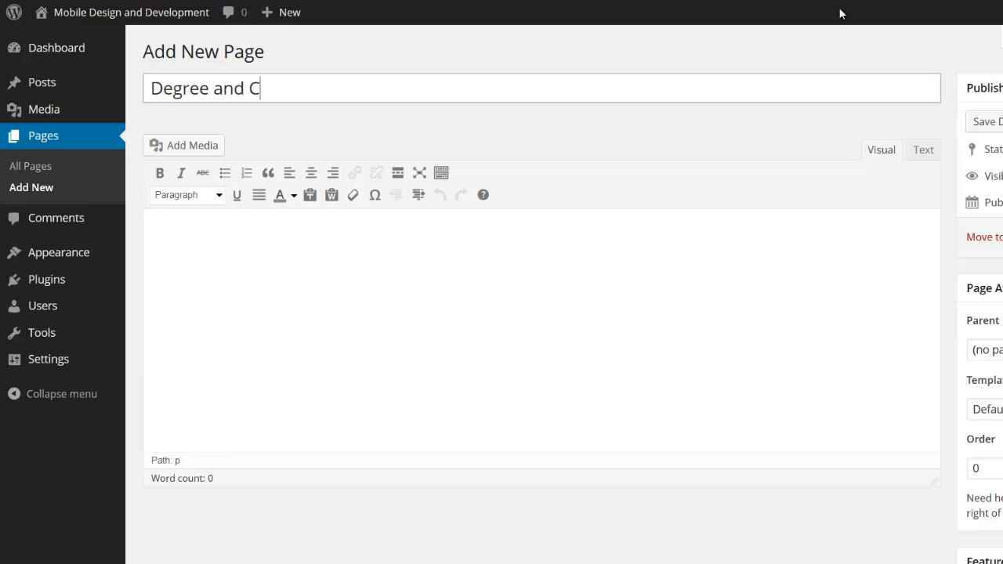
text(ertficates)
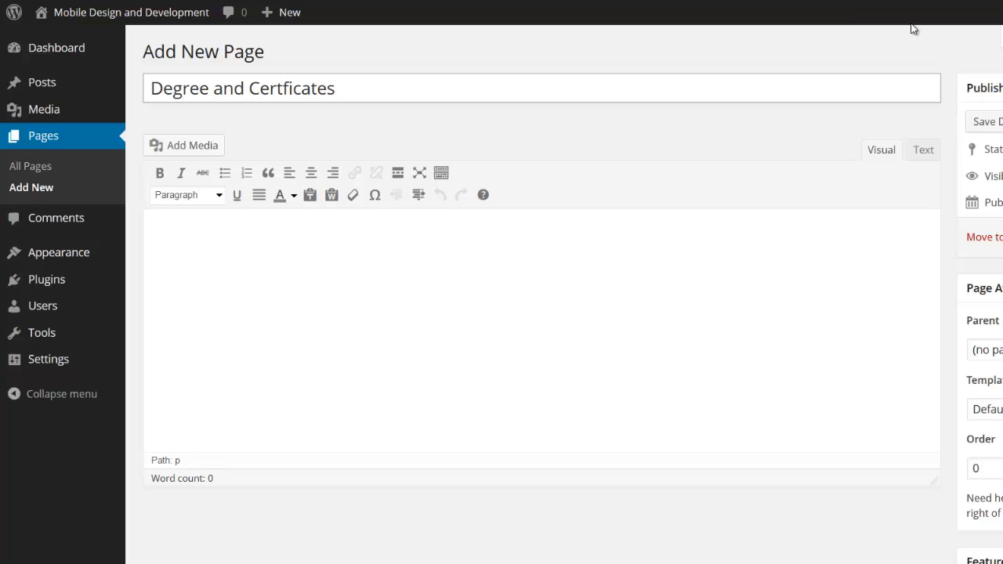
click(1002, 236)
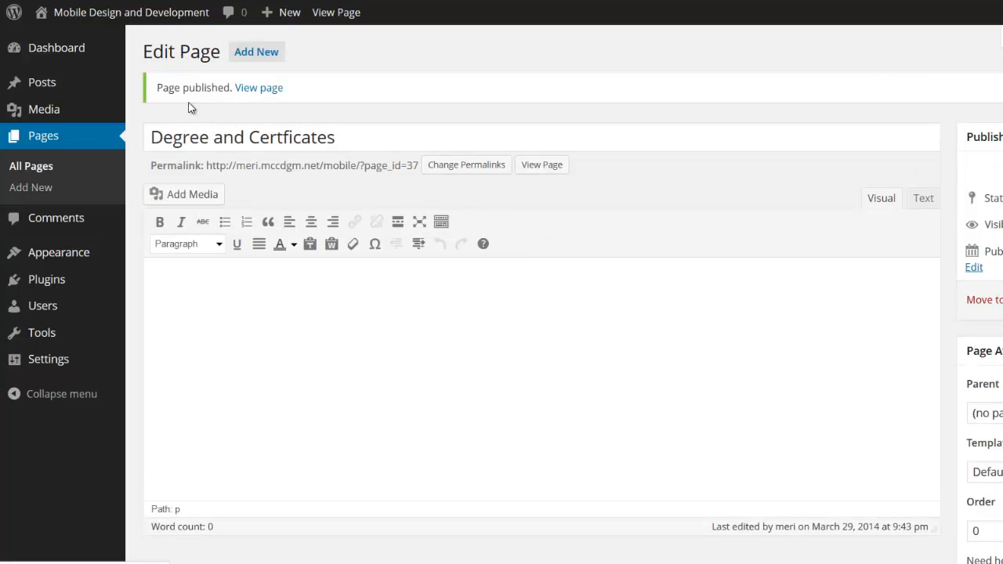
- Add another new page titled "Digital Publishing Certificate" and publish it
click(243, 54)
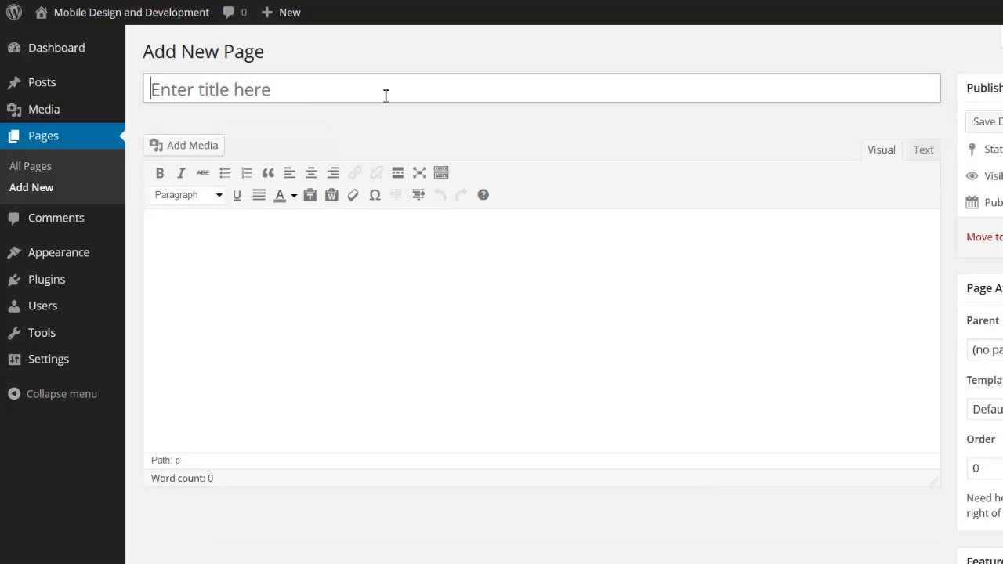
text(Digital )
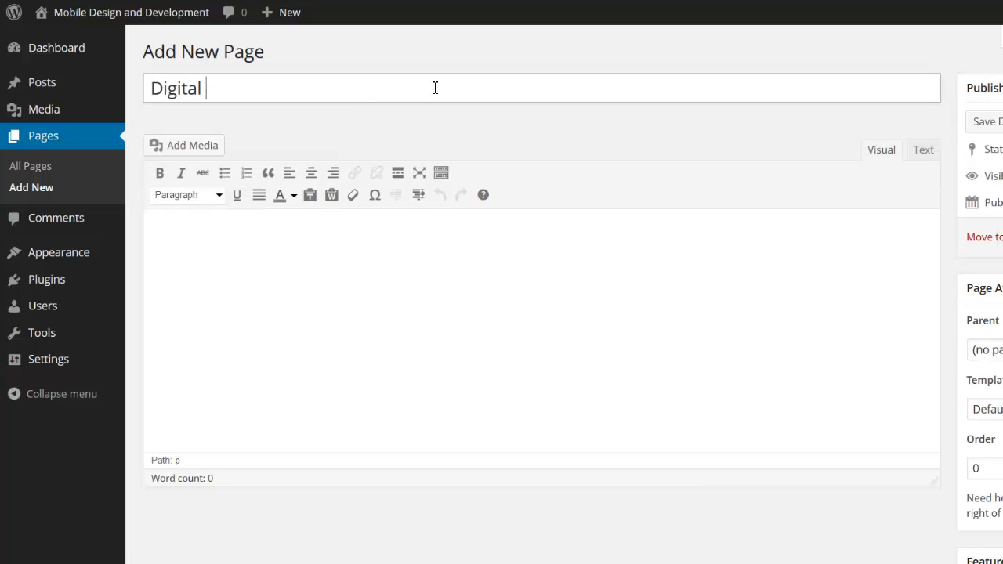
text(Publishing )
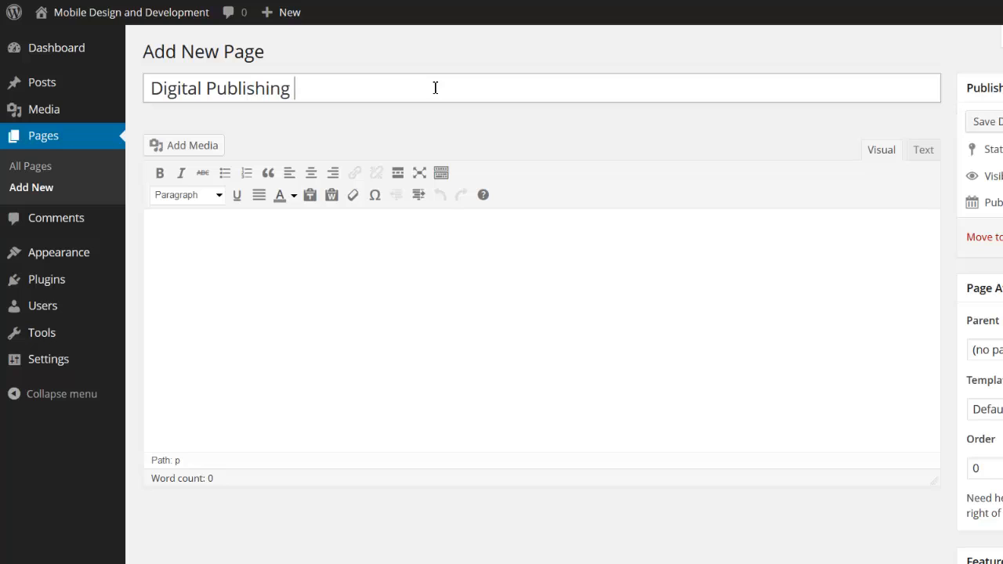
text(Cerf)
text(ificate)
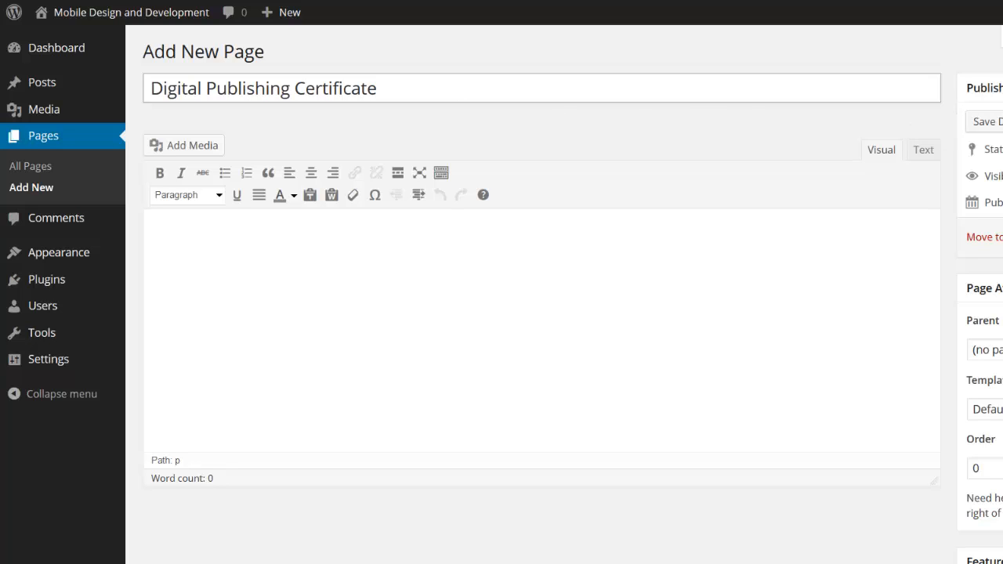
click(527, 108)
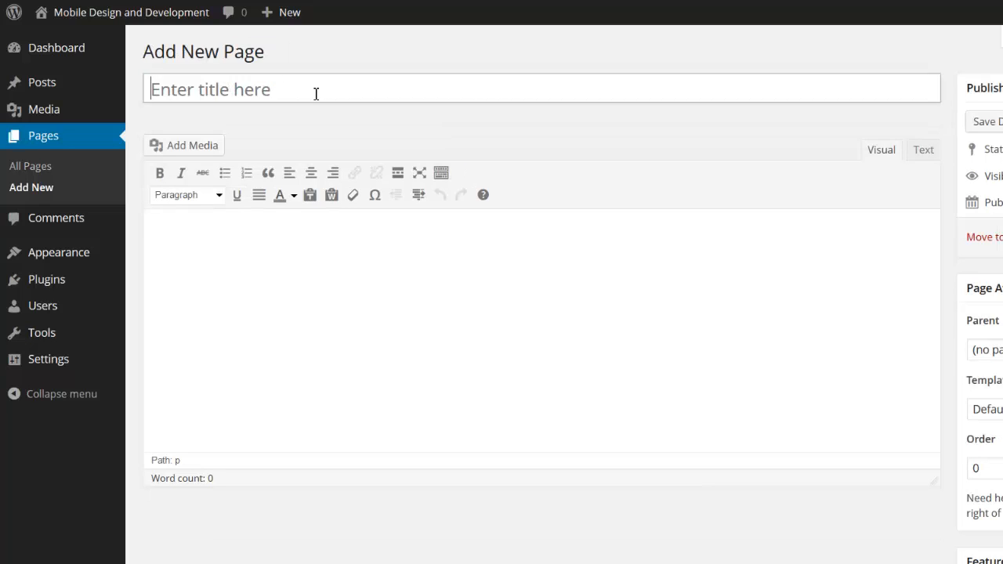
- Title the next blank page "Mobile Design Certificate" and publish it
text(Mobile De)
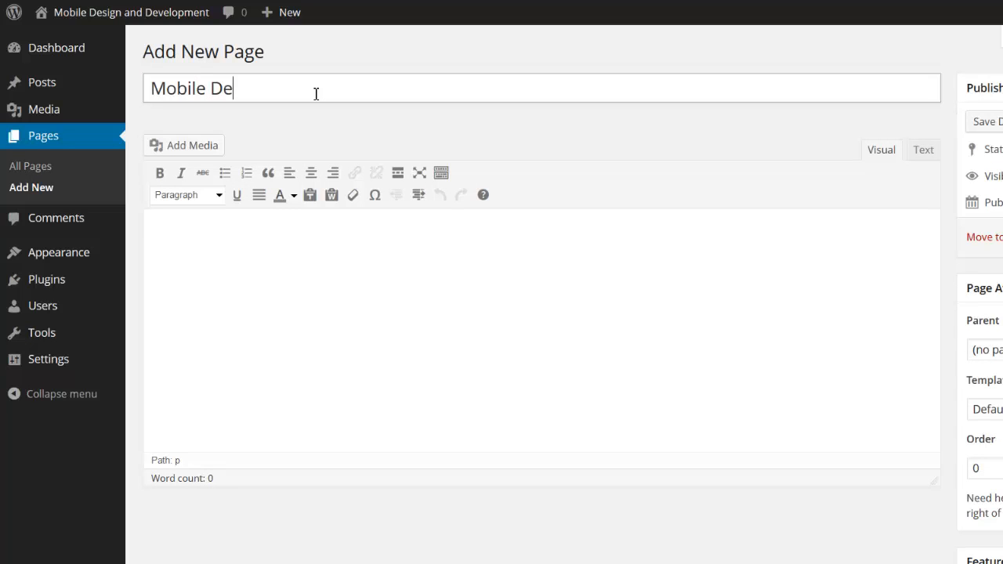
text(sign Cert)
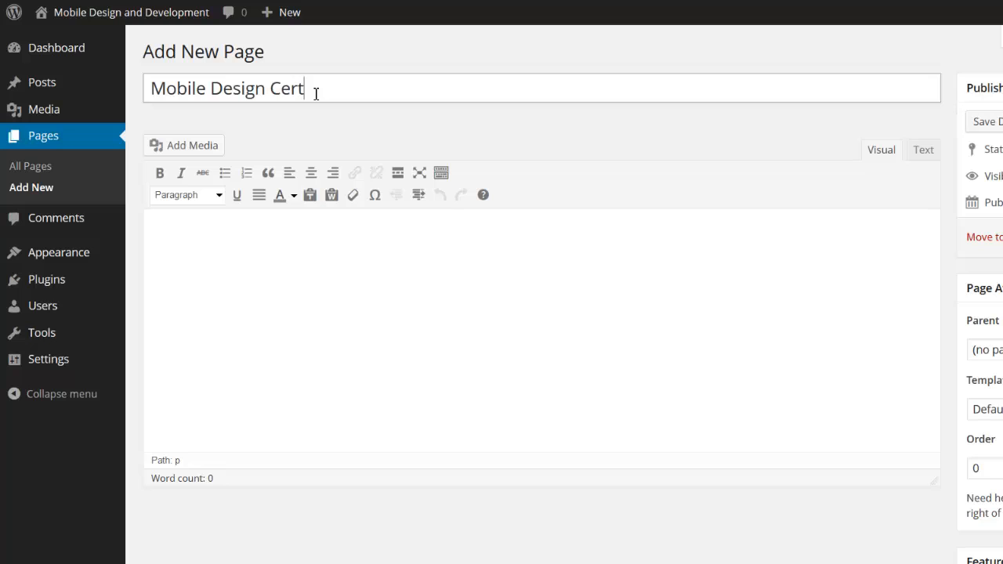
text(ificate)
click(569, 225)
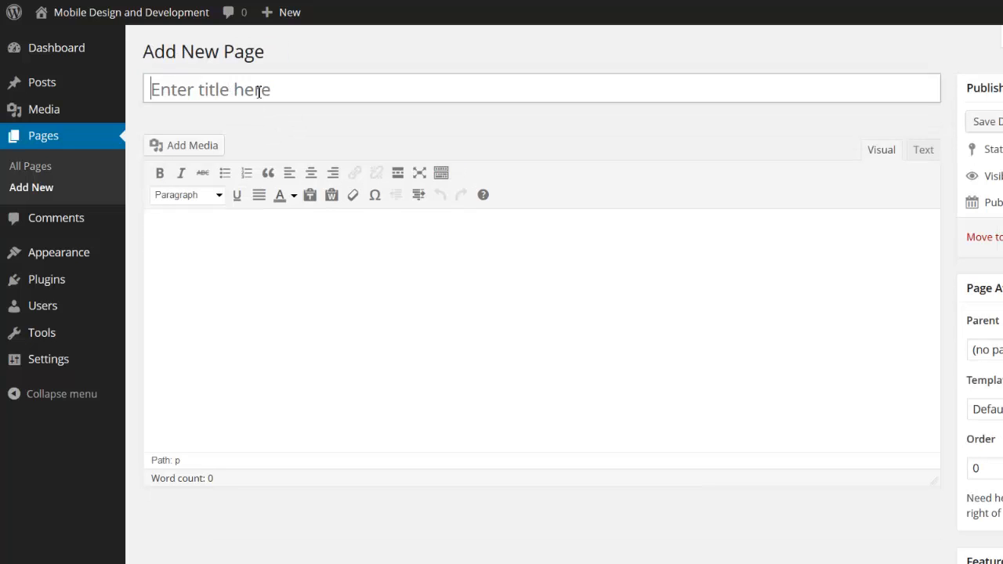
- Publish a page titled "iOS Development Certificate" with an empty body
text(iOS Deve)
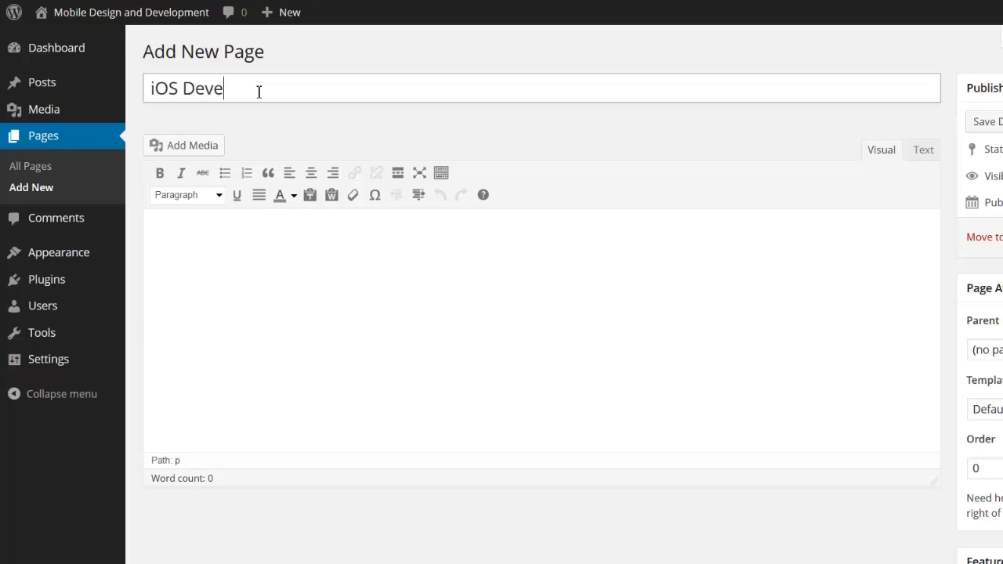
text(lopment Certificate)
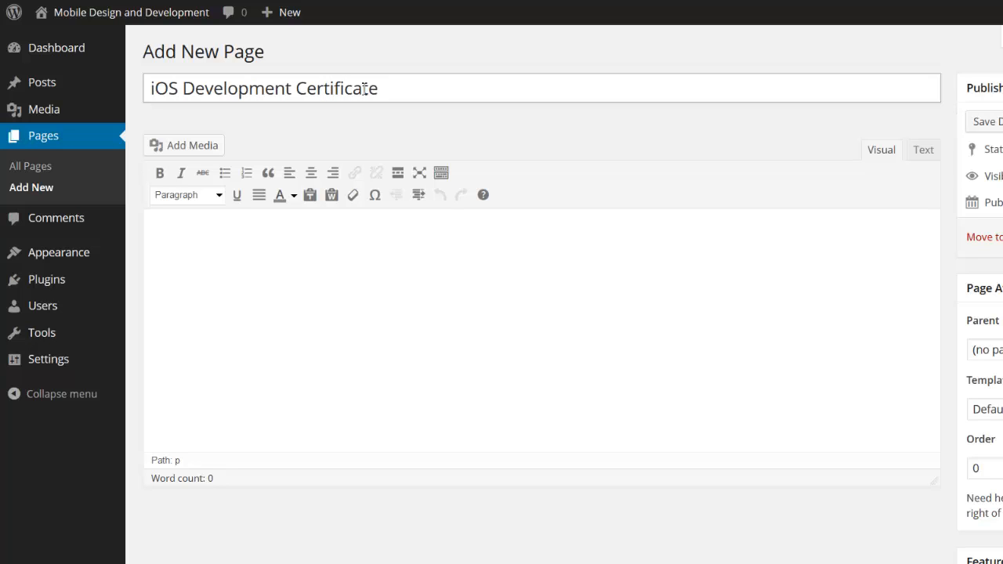
click(890, 228)
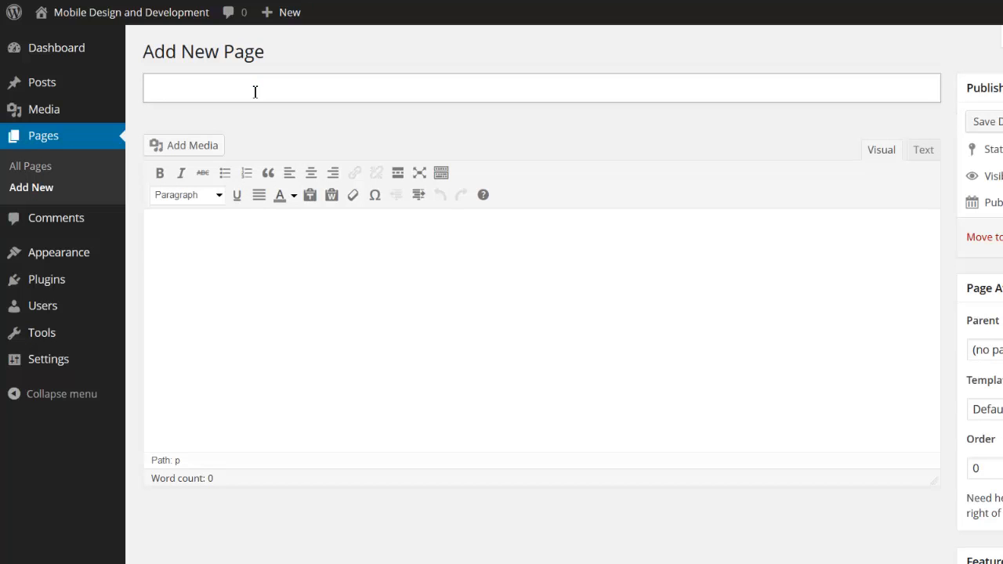
- Publish a page titled "Android Development Certificate" with an empty body
text(Android)
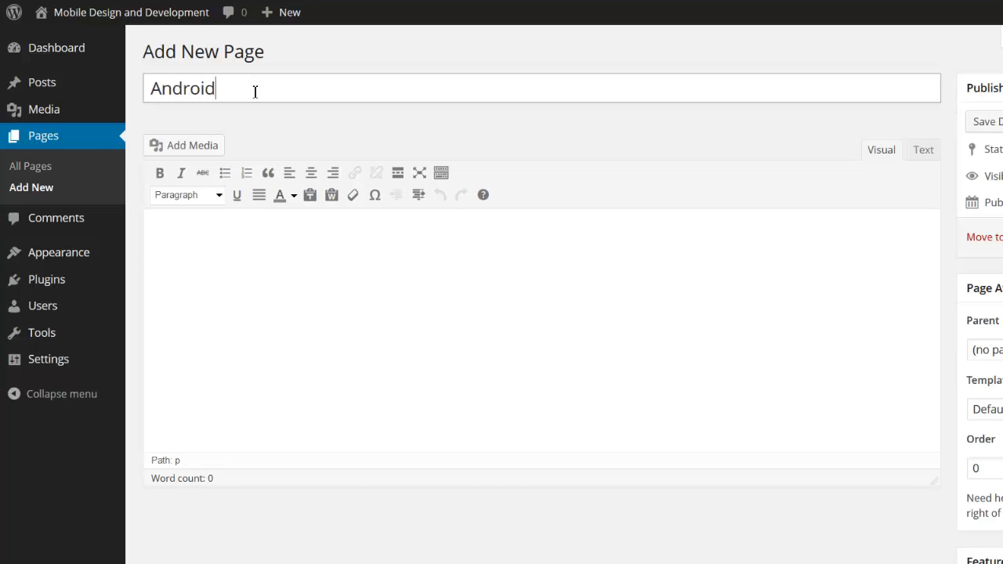
text( Development Certf)
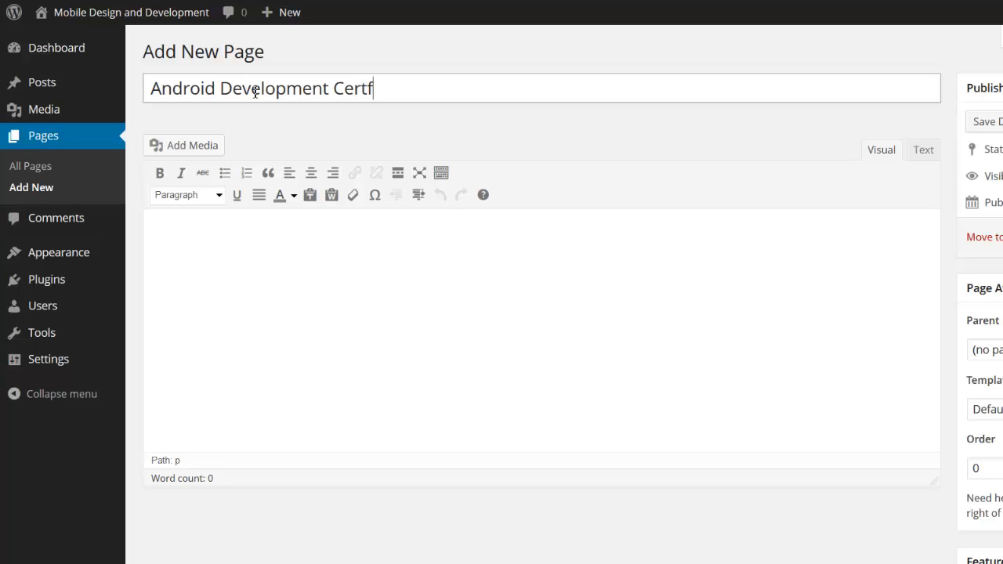
key(BackSpace)
text(ificate)
click(1002, 237)
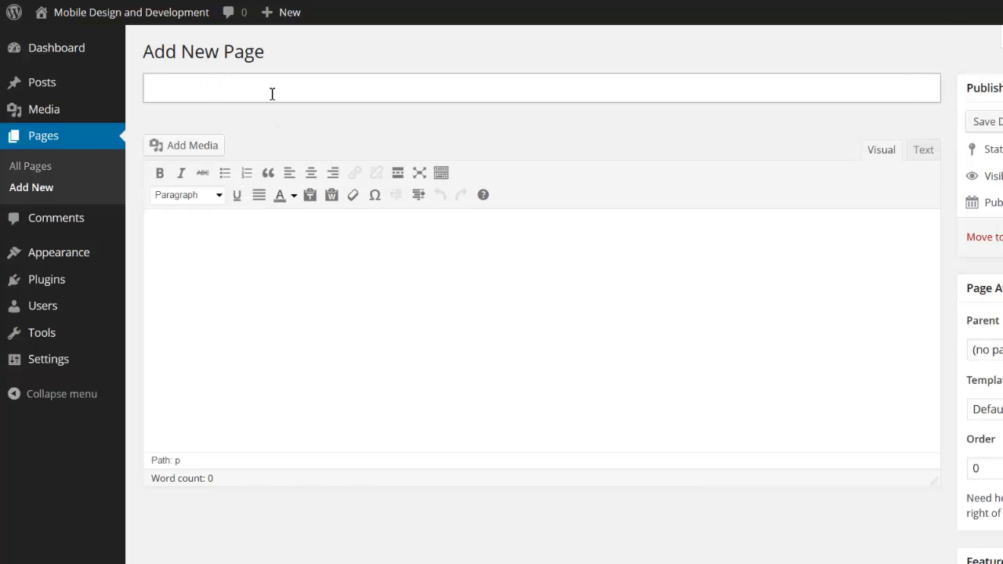
- Create a further page with the title "Mobile Design and Development" and publish it
text(Mobile Design)
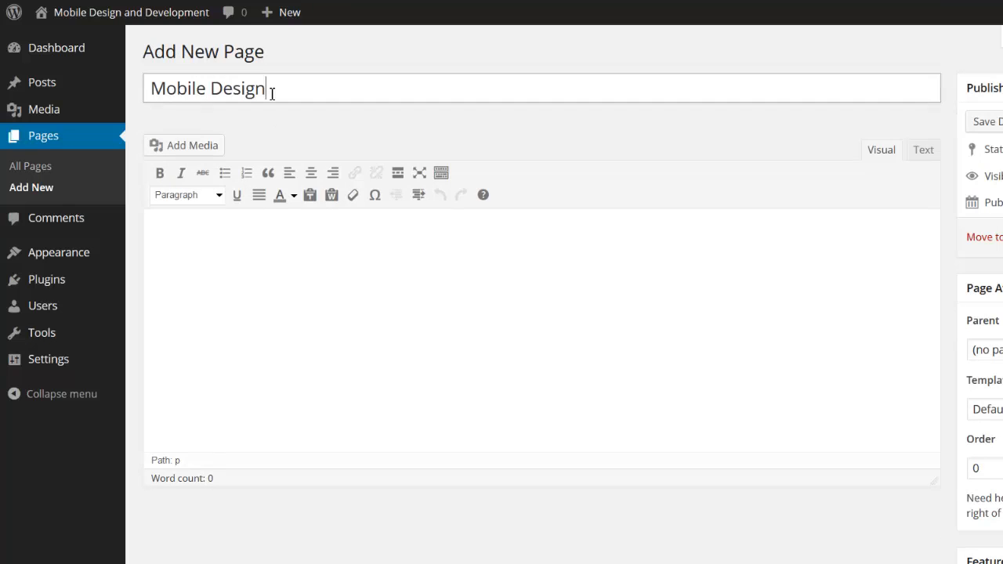
text( and Developme)
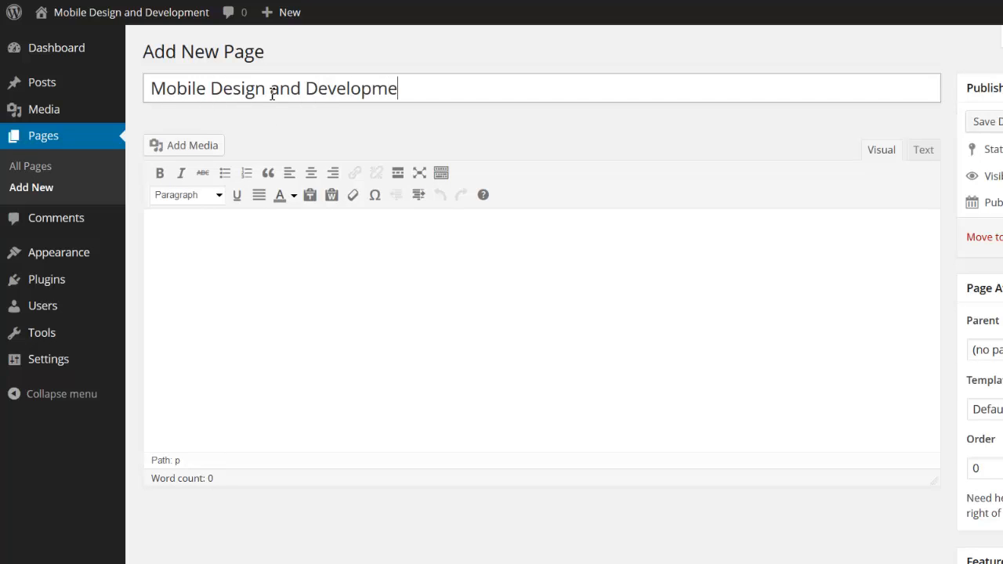
text(nt)
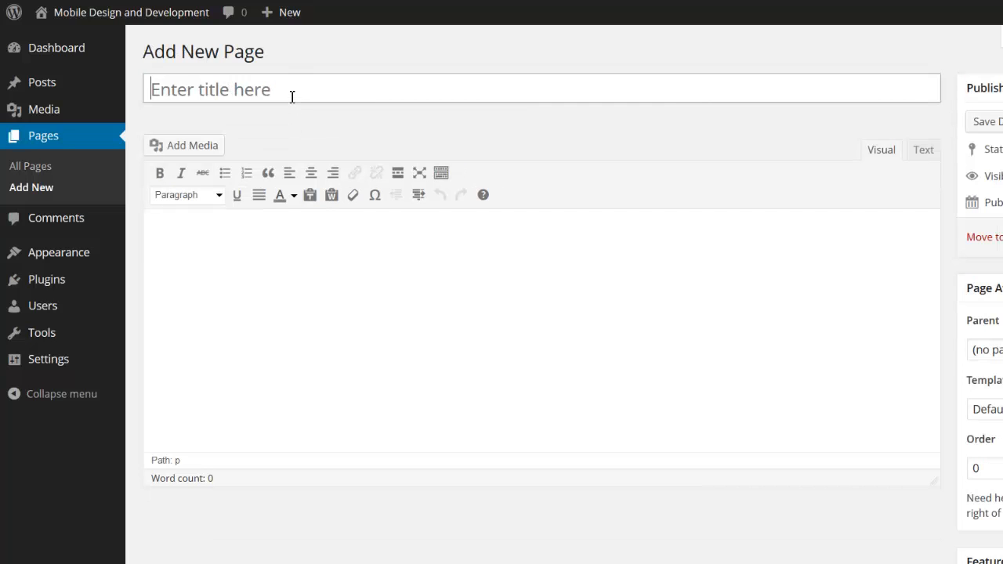
- Publish two more empty pages, one titled "Classes" and one titled "Usability"
text(Classes)
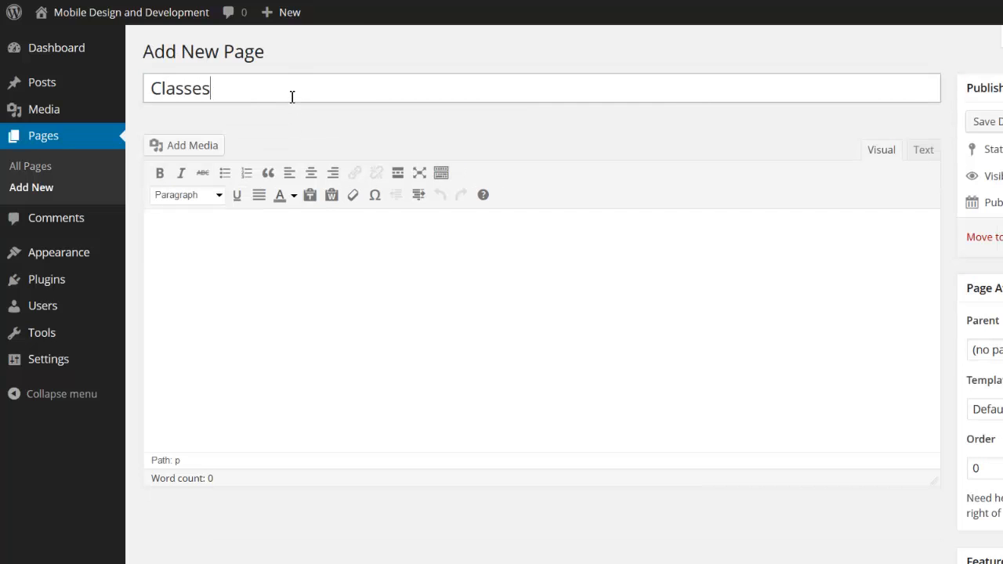
click(1002, 237)
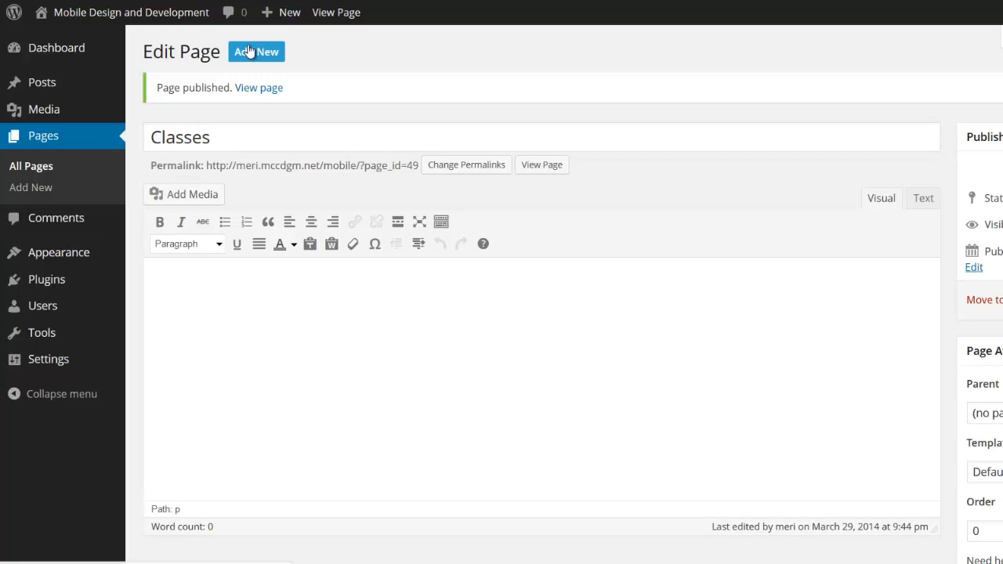
click(248, 51)
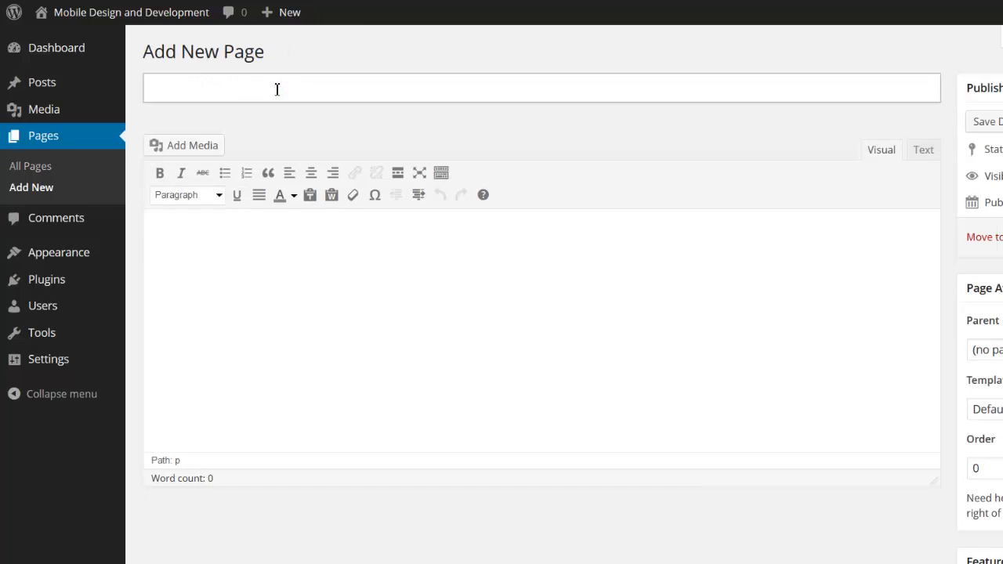
text(Usability)
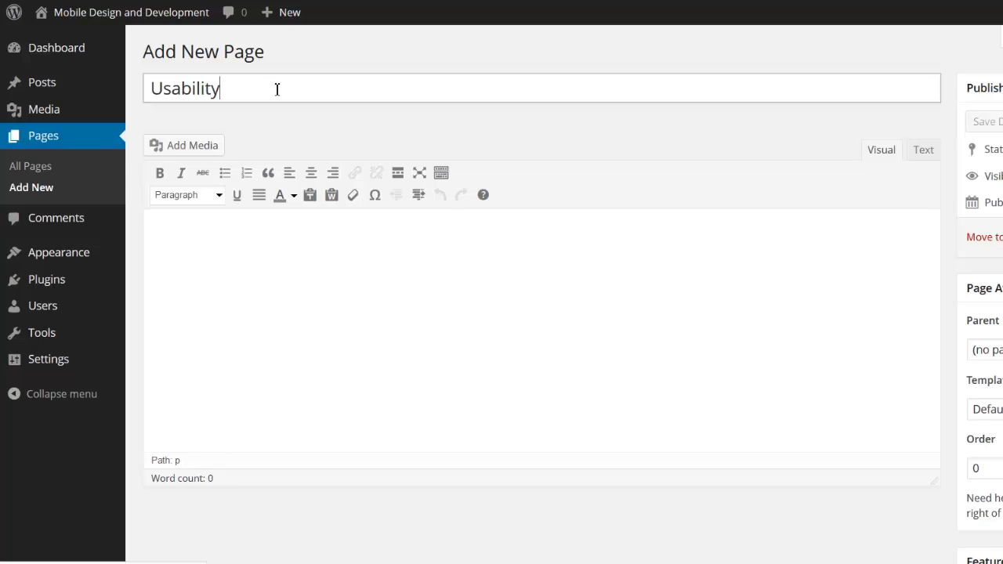
key(Return)
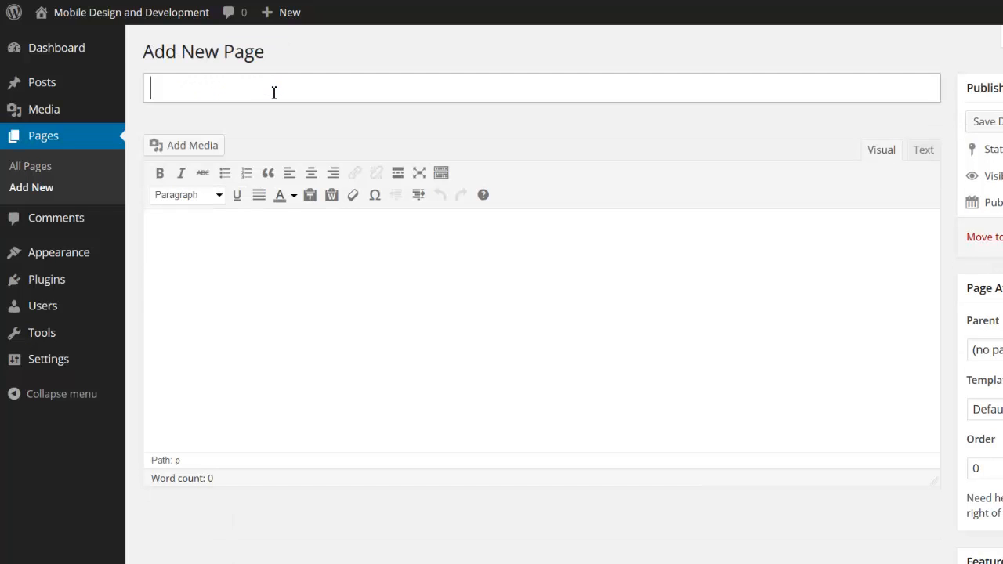
- Publish two more empty pages, one titled "Interface Design" and one titled "Digital Publishing I"
text(Interface Design)
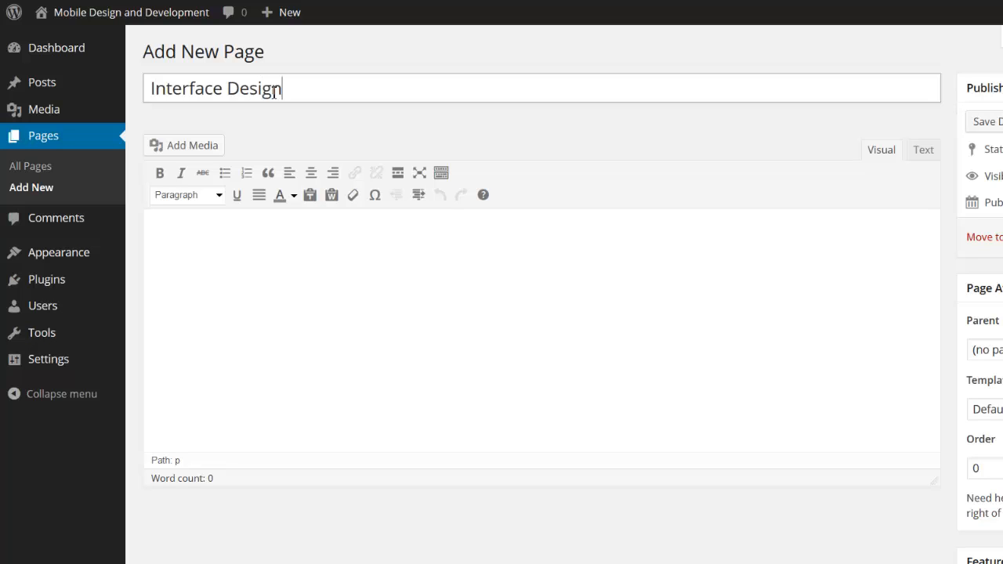
key(Tab)
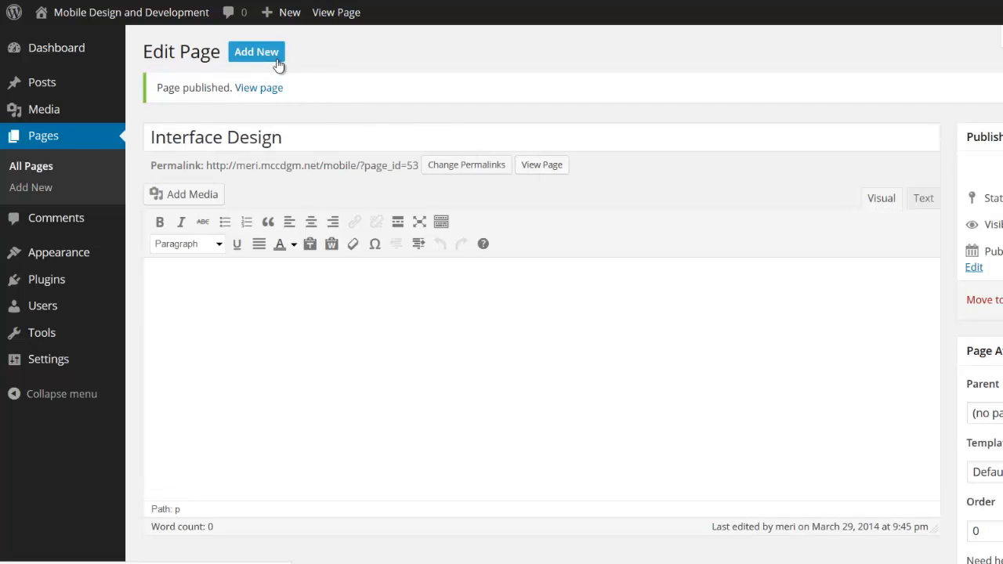
click(275, 59)
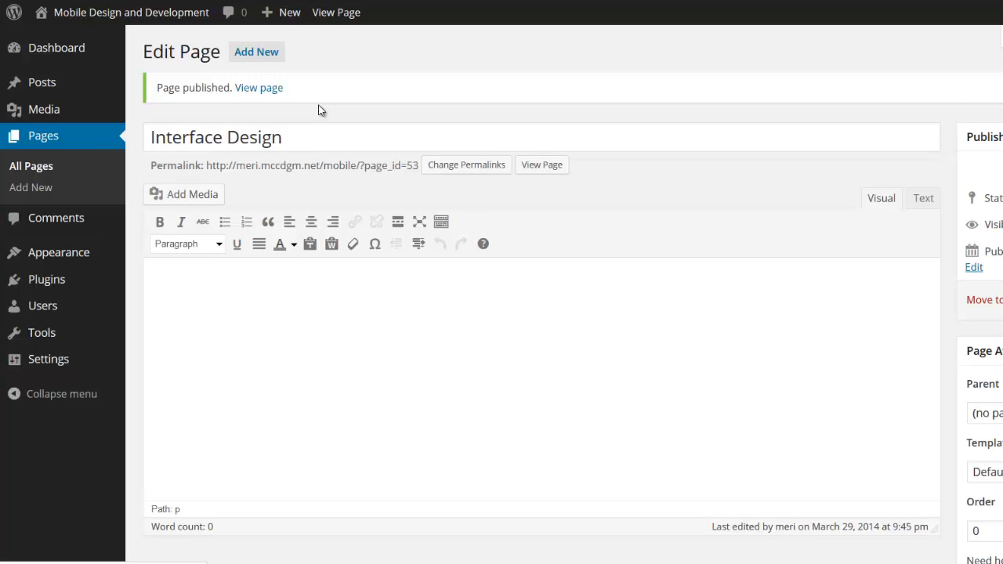
text(Digital P)
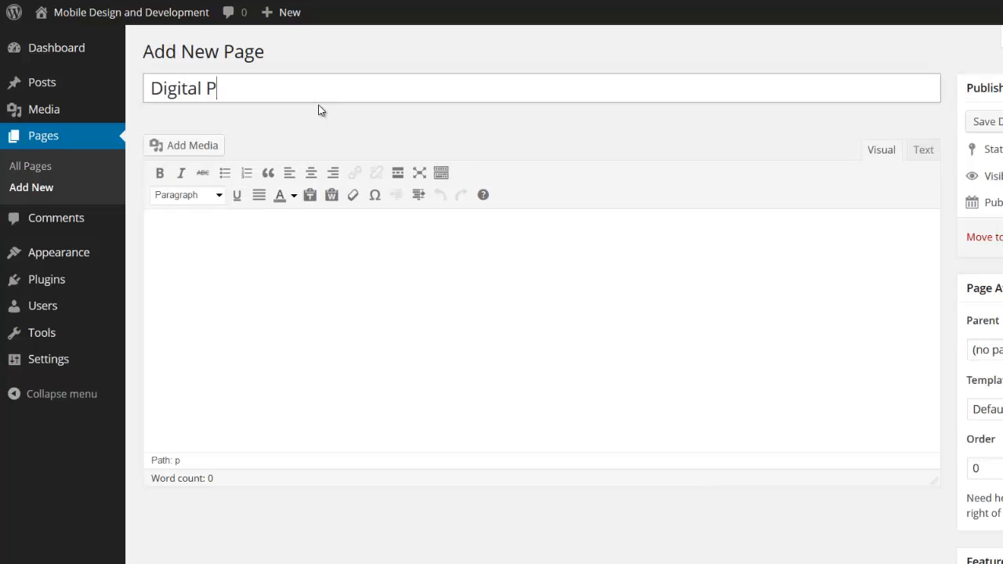
text(ublishing)
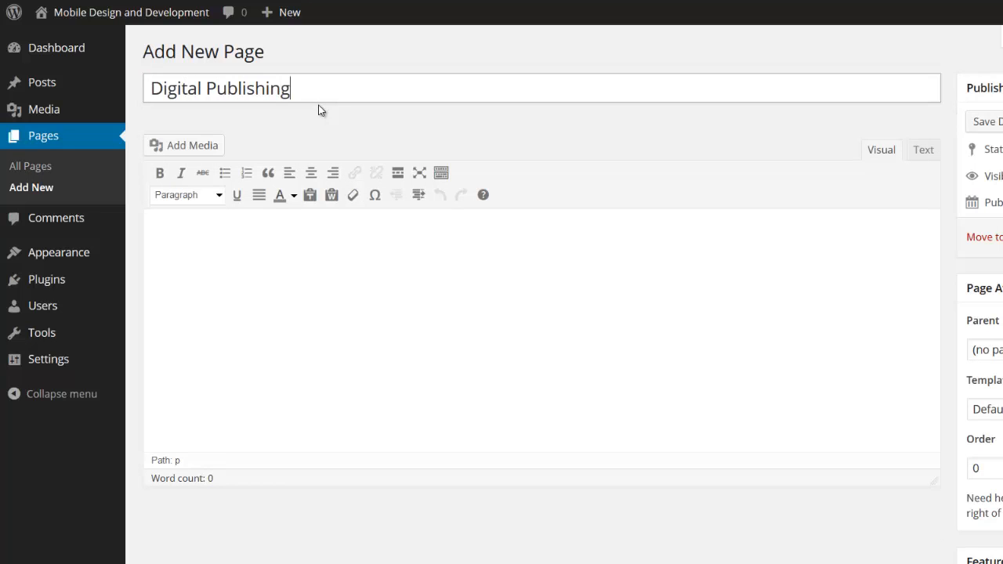
text( 1)
key(BackSpace)
text(I)
click(1002, 237)
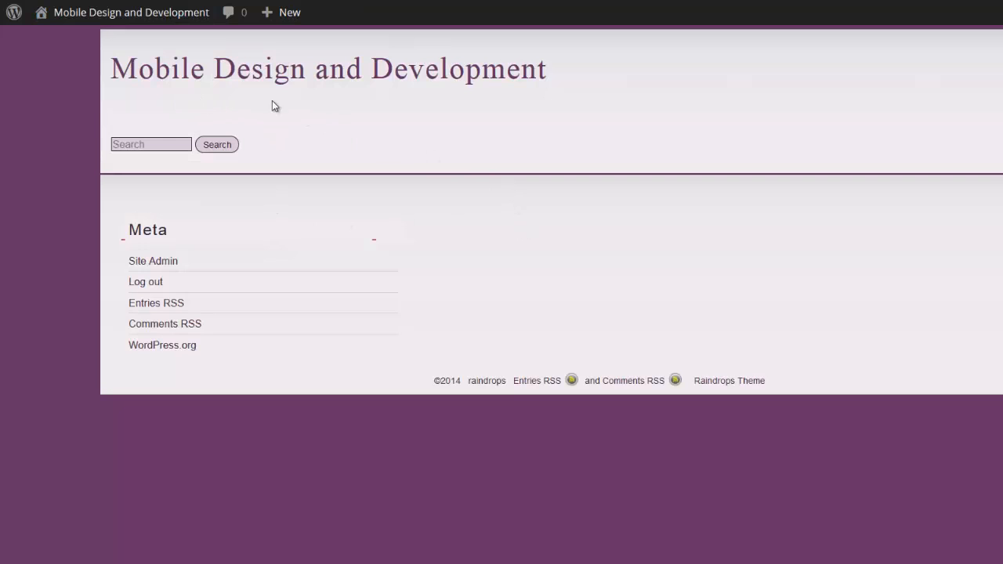
- Open the site's menu editor and look over the items in the default menu structure
mouse_move(197, 11)
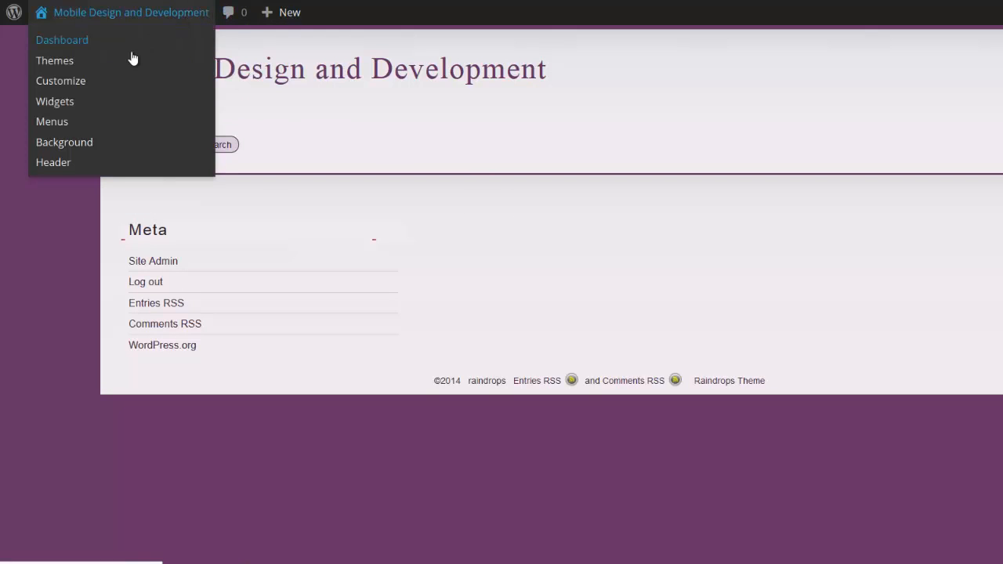
click(75, 124)
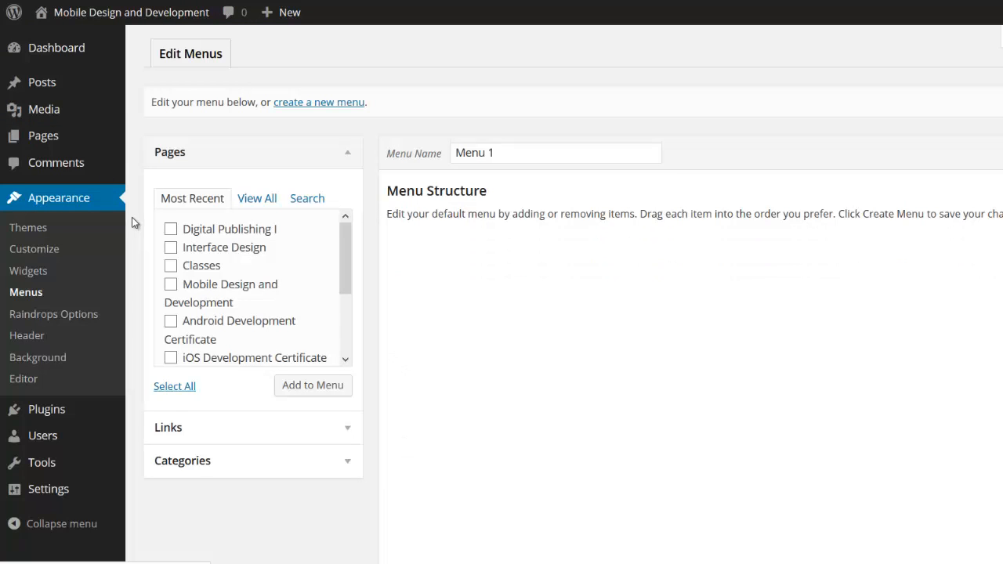
scroll(547, 331, down, 2)
scroll(548, 330, down, 2)
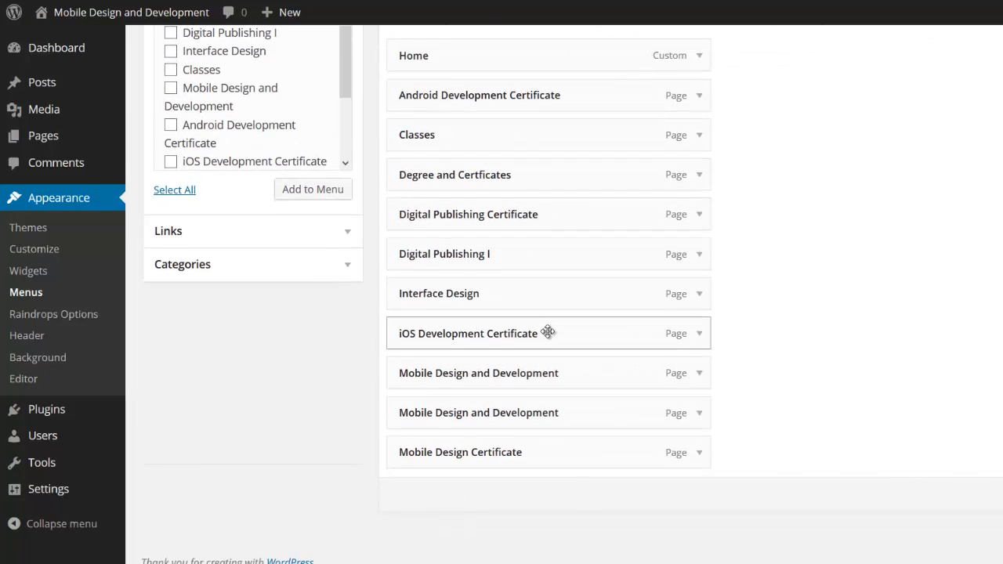
scroll(545, 331, up, 4)
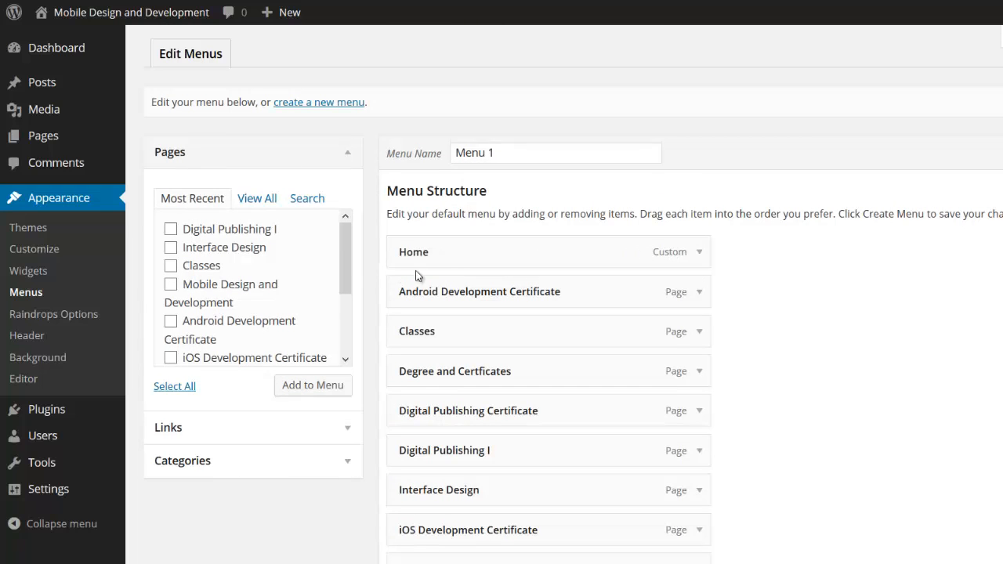
- Set the Home menu item's title attribute to "Mobile Design and Development"
click(704, 258)
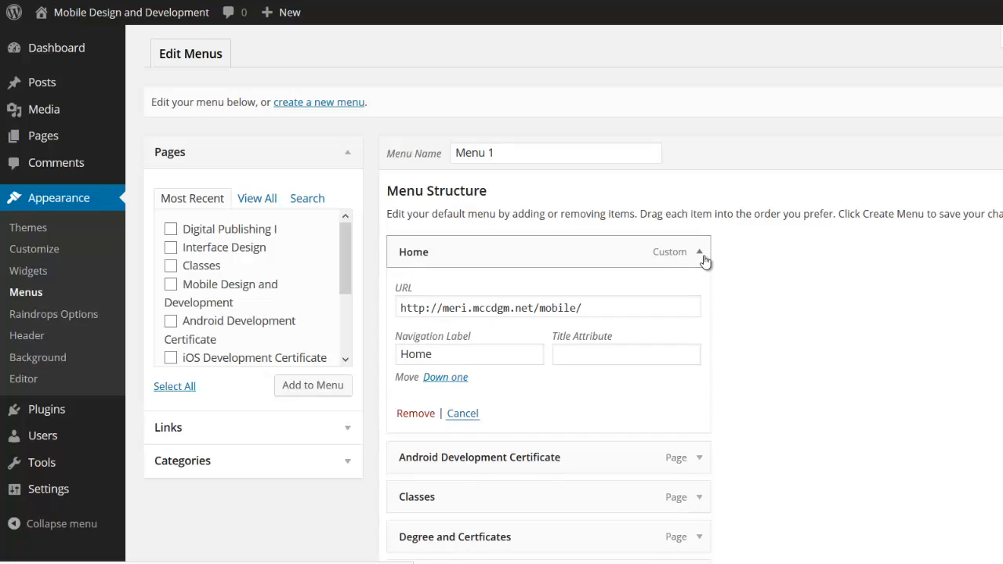
click(589, 352)
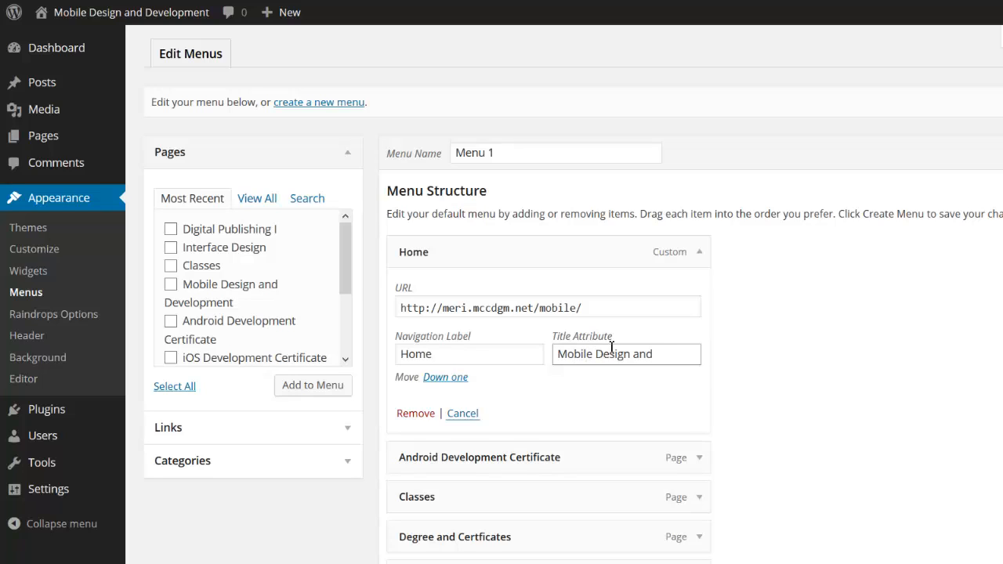
text(Mobile Design and Development)
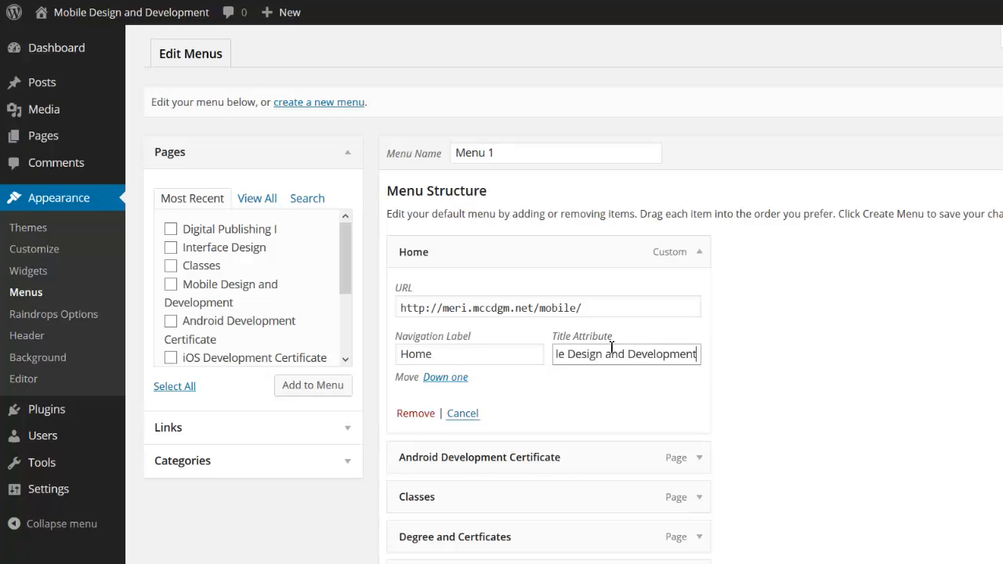
- Move the Android Development Certificate item below "Degree and Certficates" and make it a sub item of that entry
scroll(604, 364, down, 3)
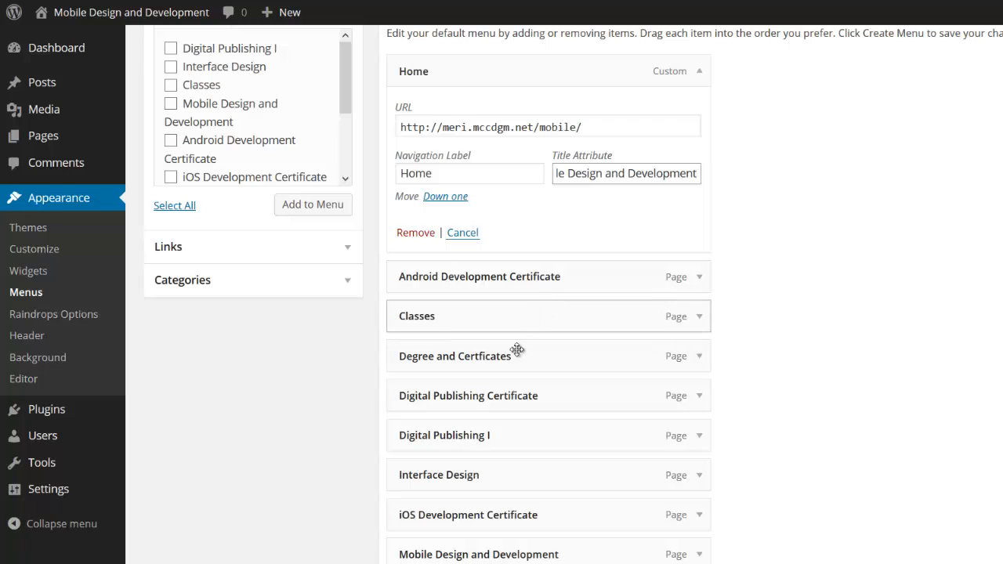
scroll(517, 392, down, 2)
scroll(502, 392, down, 1)
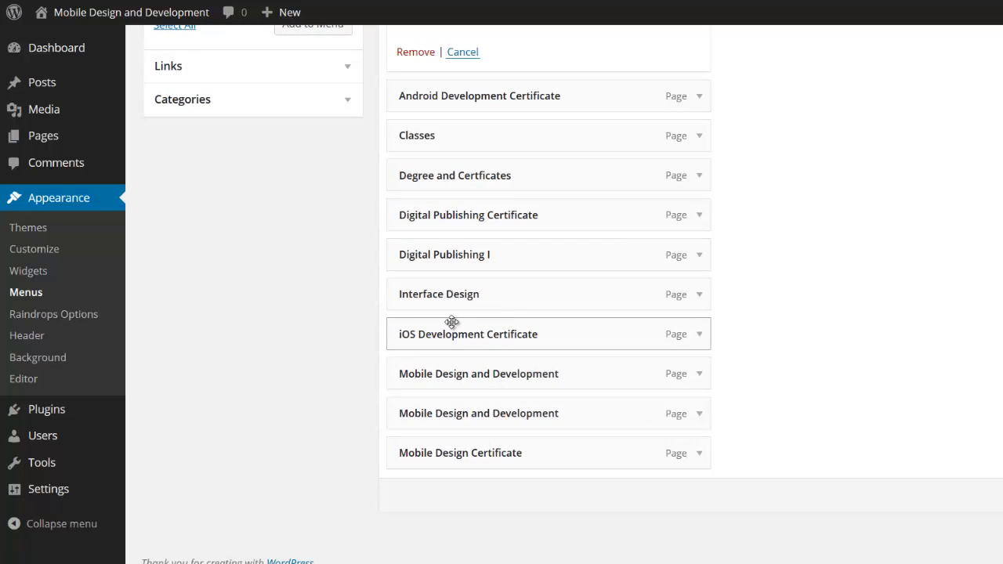
scroll(452, 322, up, 1)
scroll(452, 321, down, 1)
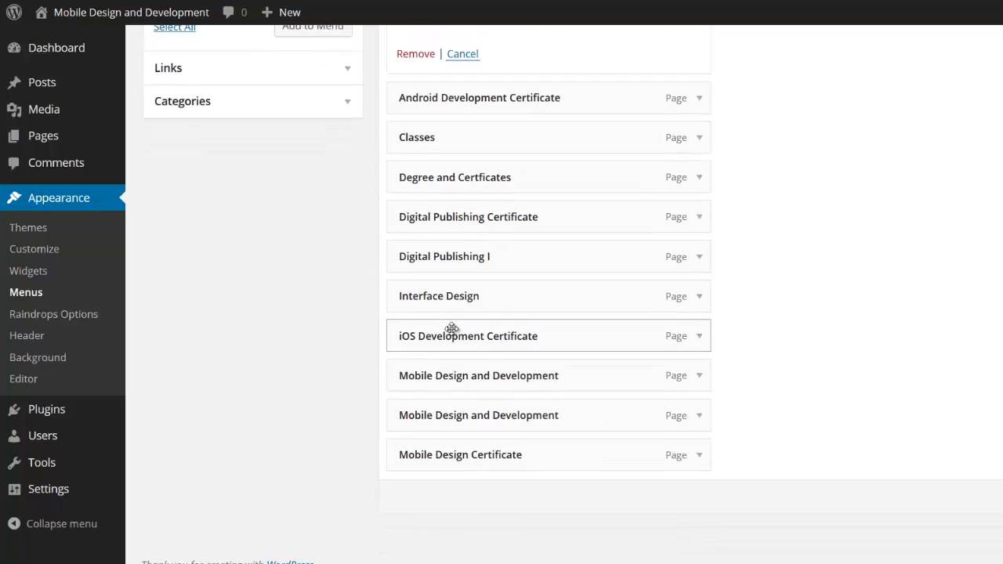
scroll(452, 321, up, 3)
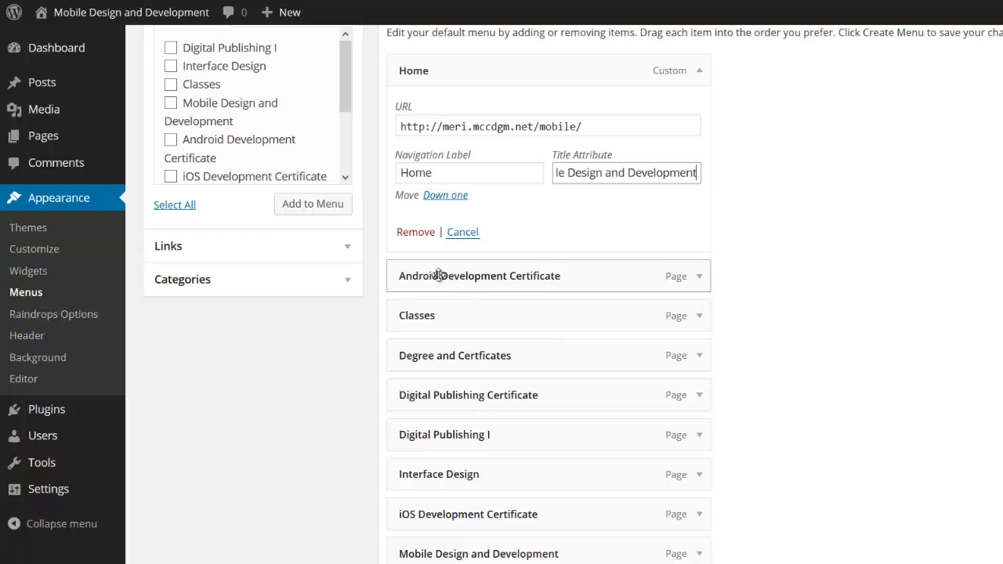
drag(438, 275, 463, 358)
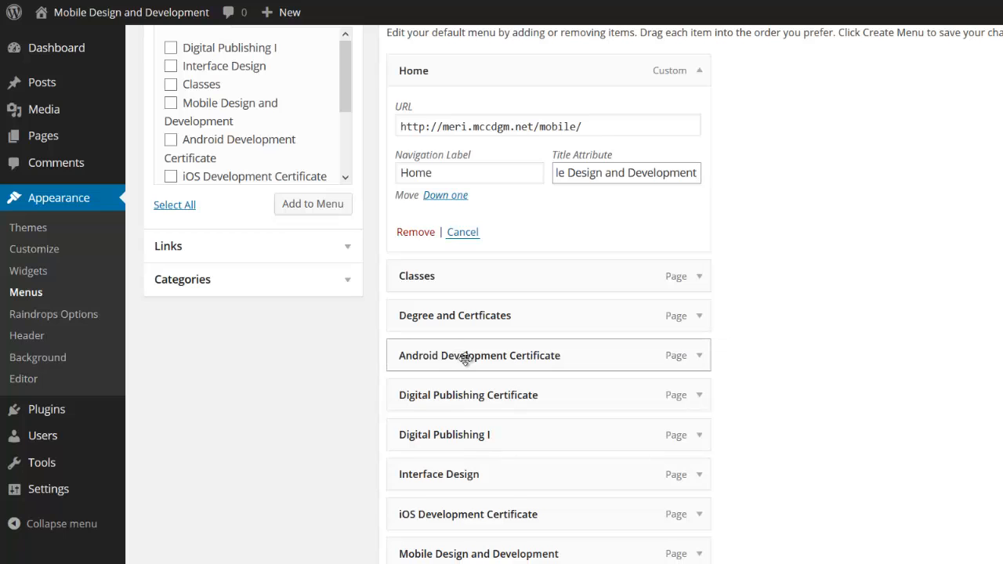
click(694, 356)
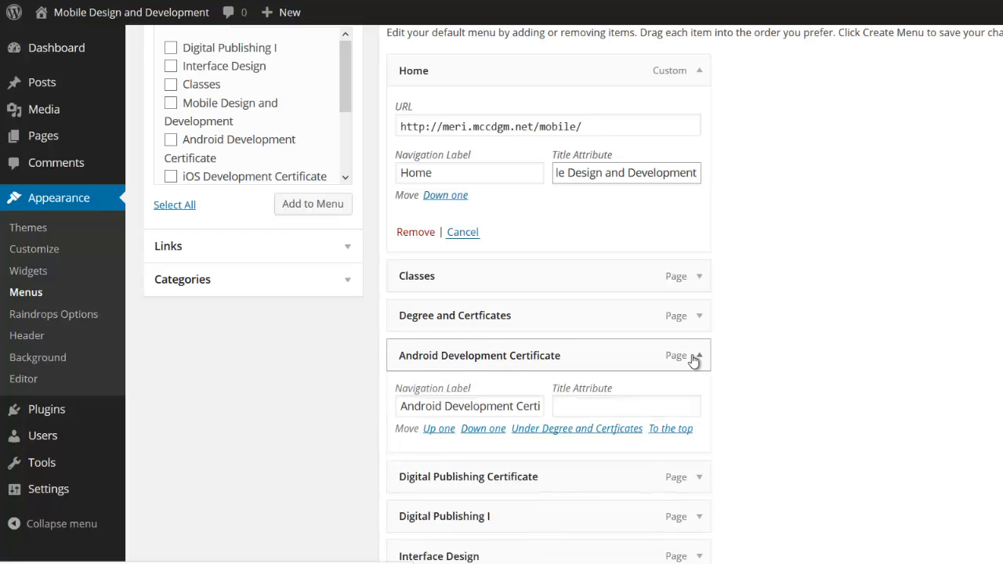
click(555, 433)
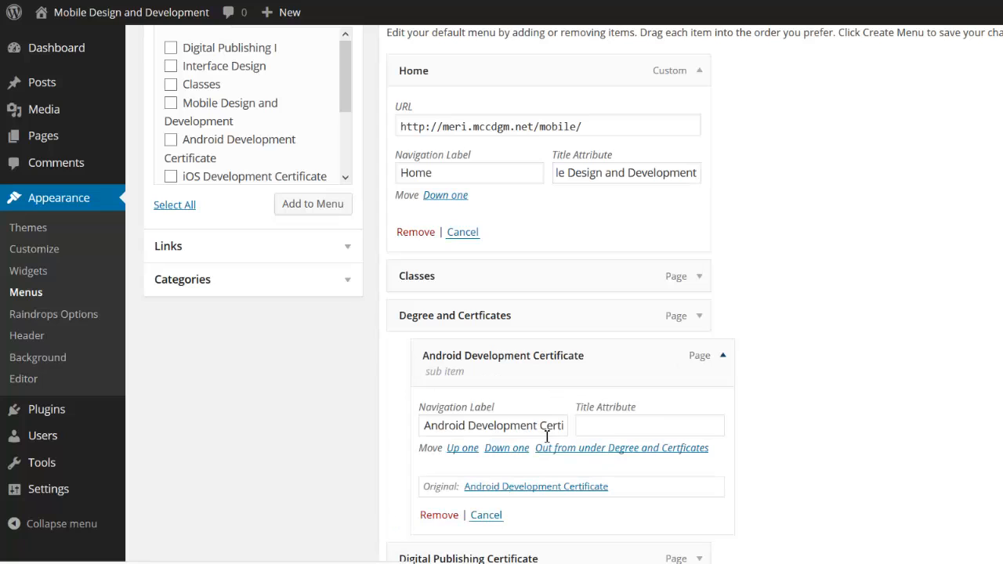
- Shorten the Android item's navigation label to "Android" and set its title attribute to "Andrioid Development Certificate"
click(604, 429)
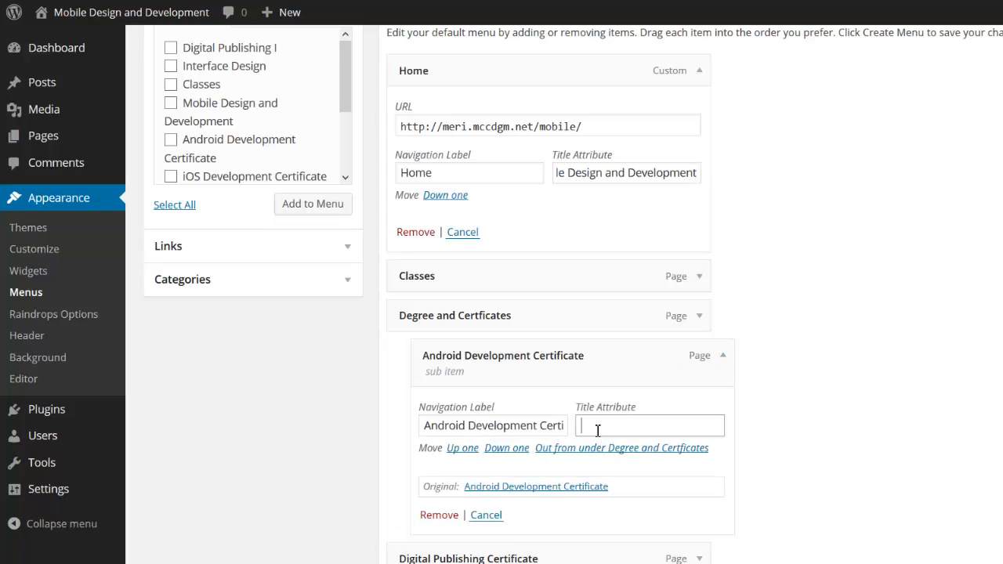
click(477, 425)
drag(470, 429, 582, 425)
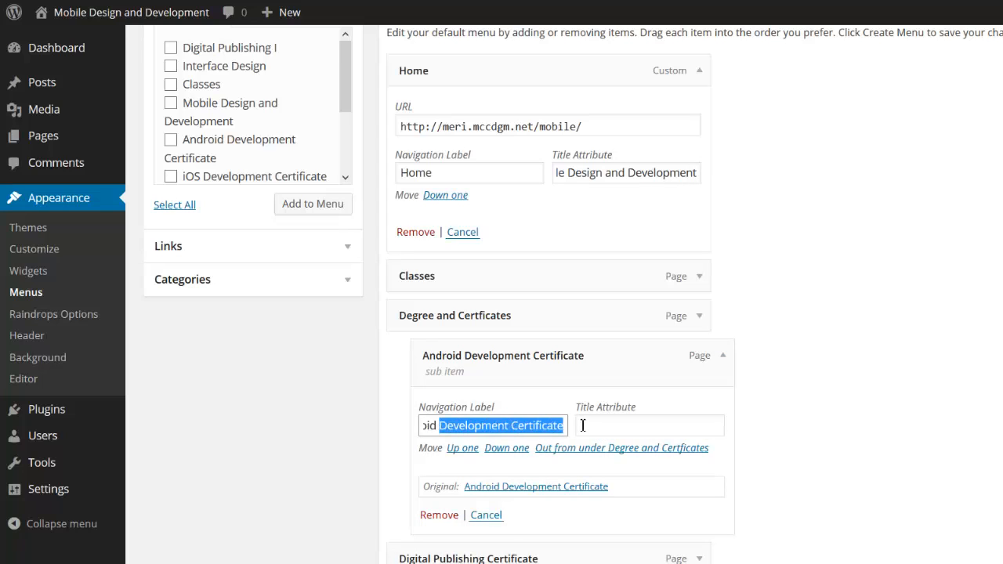
key(BackSpace)
click(582, 426)
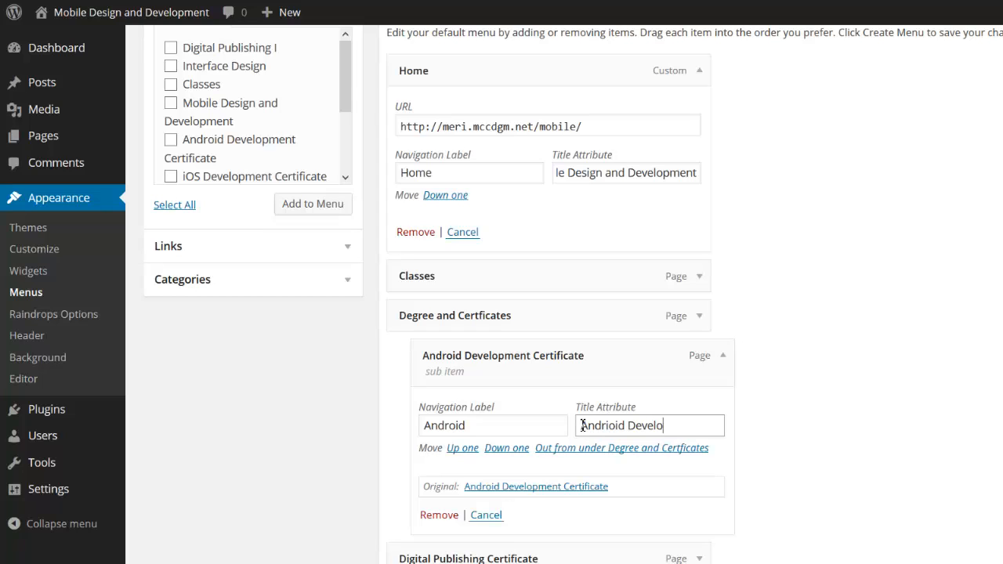
text(Andrioid Development Certificate)
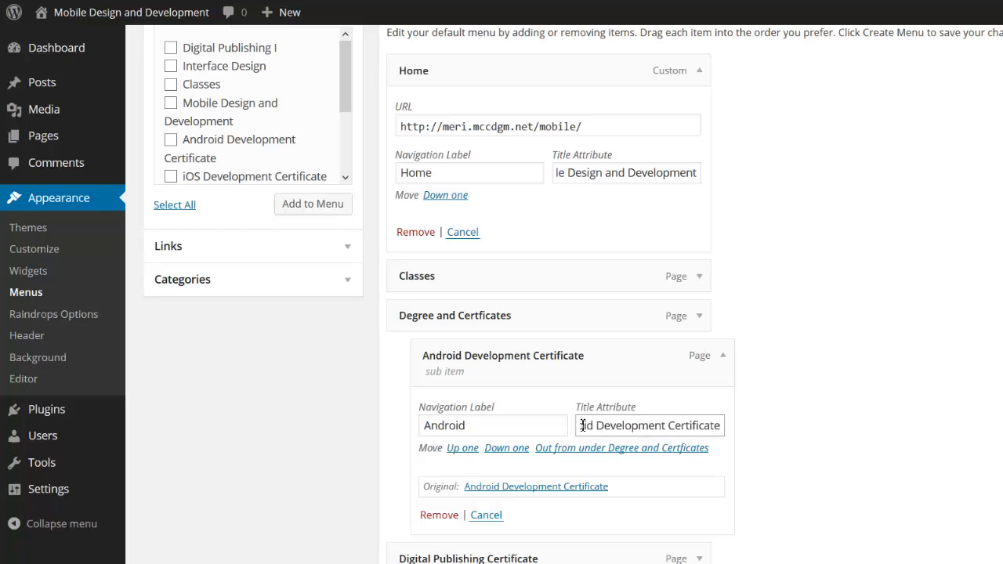
- Nest Digital Publishing Certificate under "Degree and Certficates", with navigation label "Digital Publishing" and title attribute "Digital Publishing Certificate"
scroll(582, 425, down, 3)
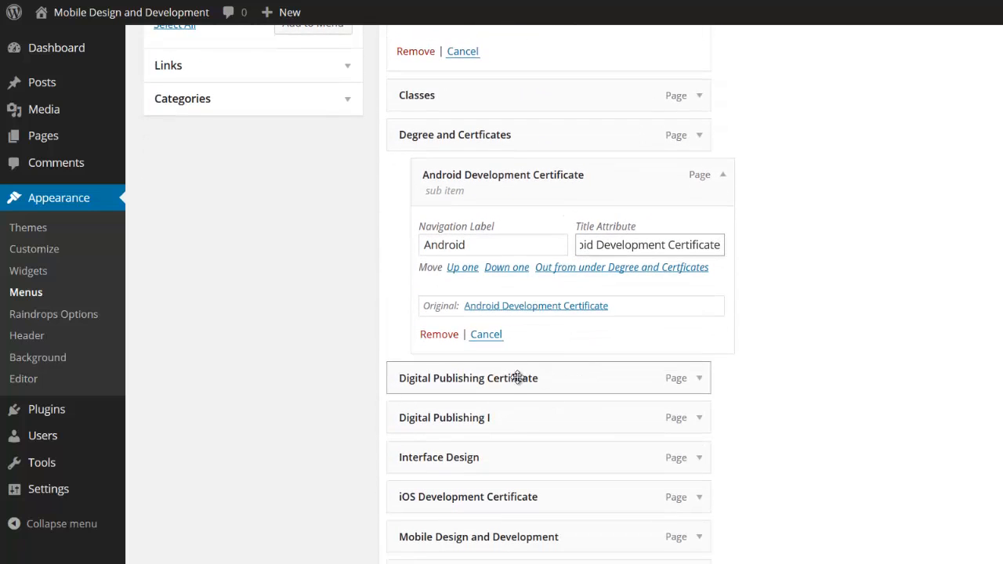
drag(510, 379, 556, 383)
click(724, 383)
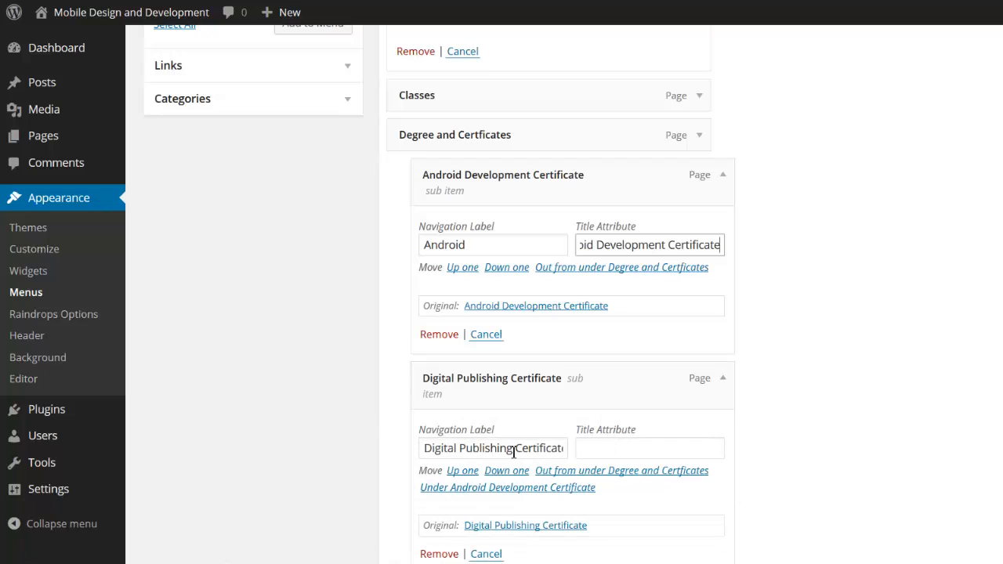
drag(515, 448, 621, 447)
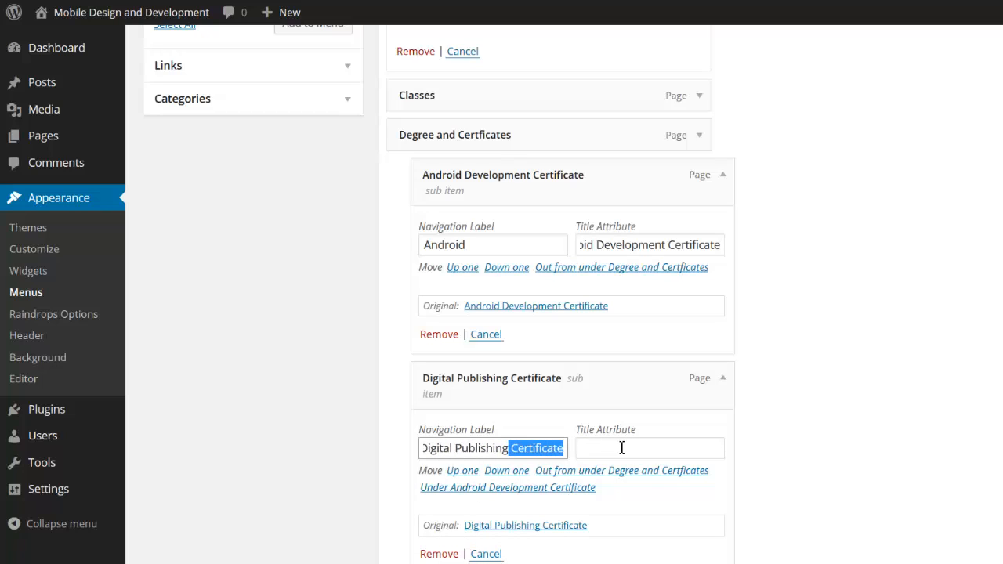
key(BackSpace)
click(622, 447)
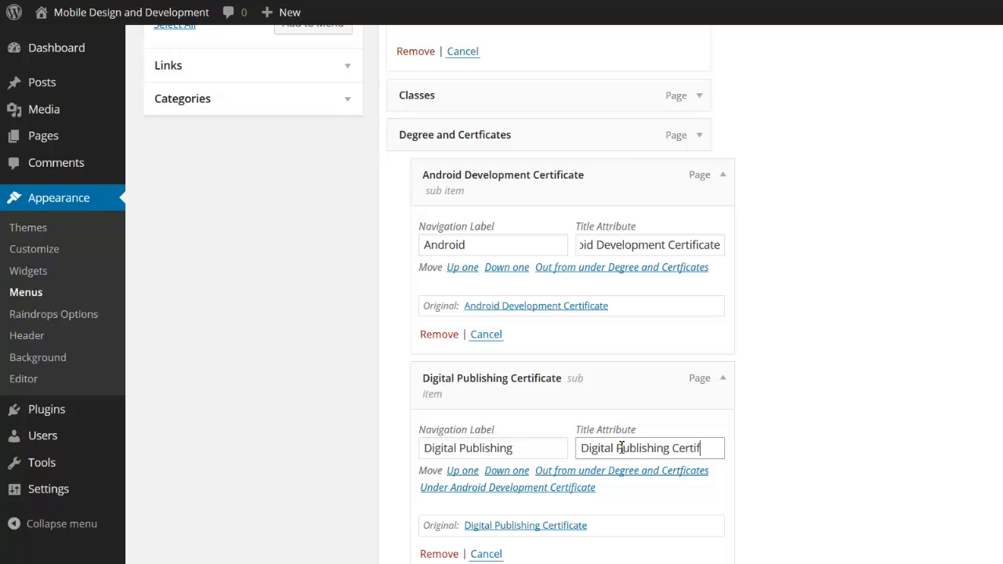
text(te)
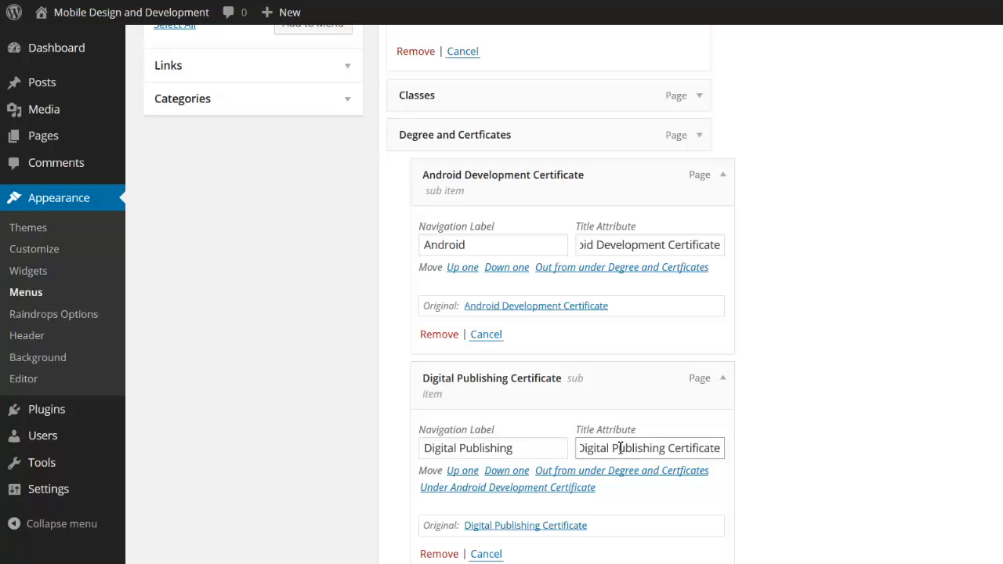
- Move iOS Development Certificate under "Degree and Certficates" as a sub item, with navigation label "iOS Development" and title attribute "iOS Development Certificate"
scroll(620, 448, down, 5)
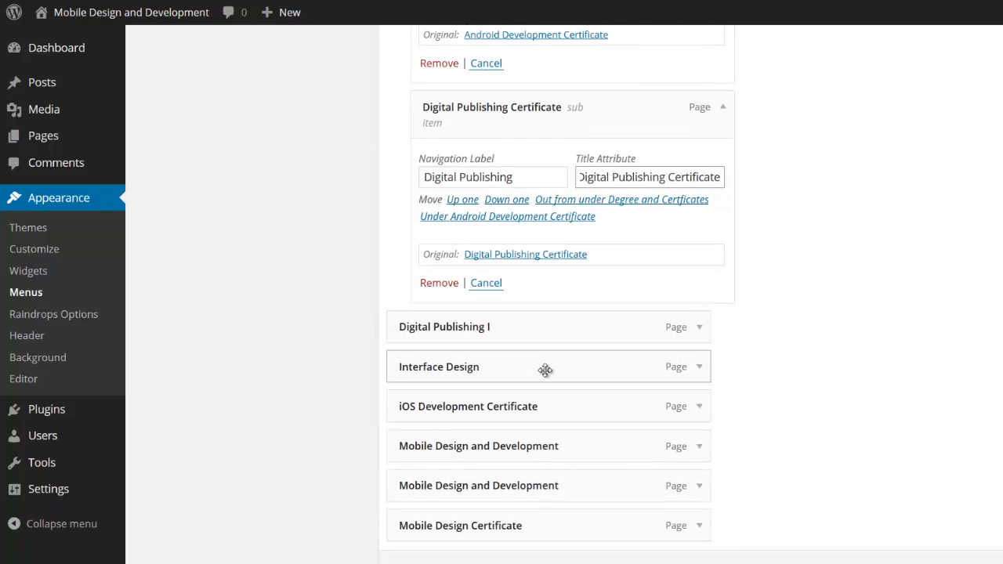
drag(548, 400, 575, 324)
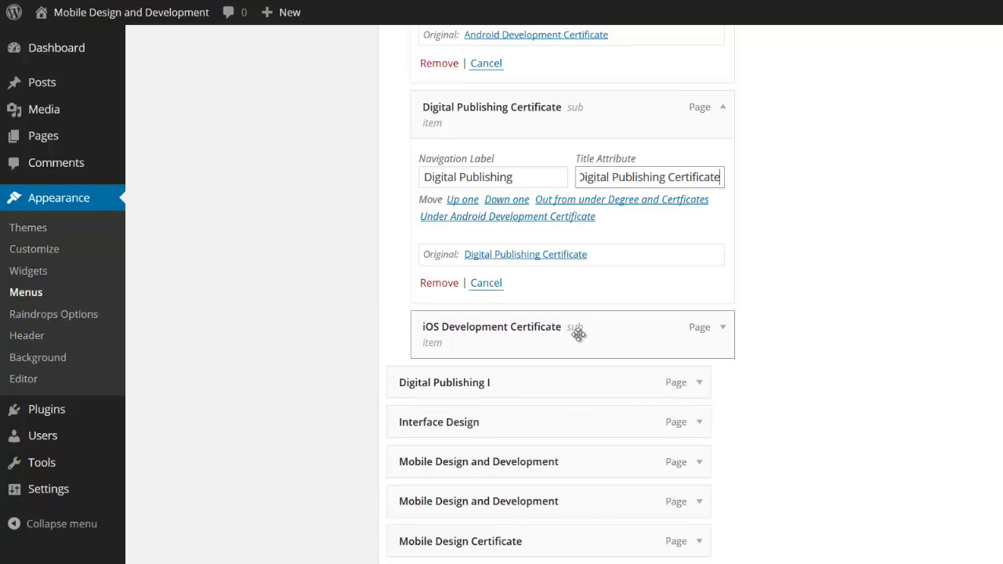
click(720, 337)
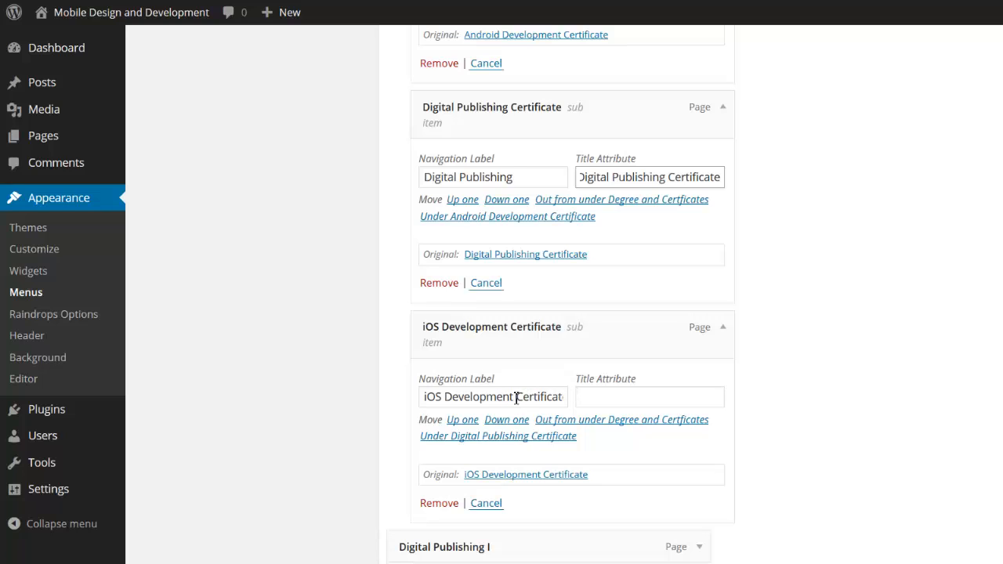
drag(517, 397, 603, 395)
key(BackSpace)
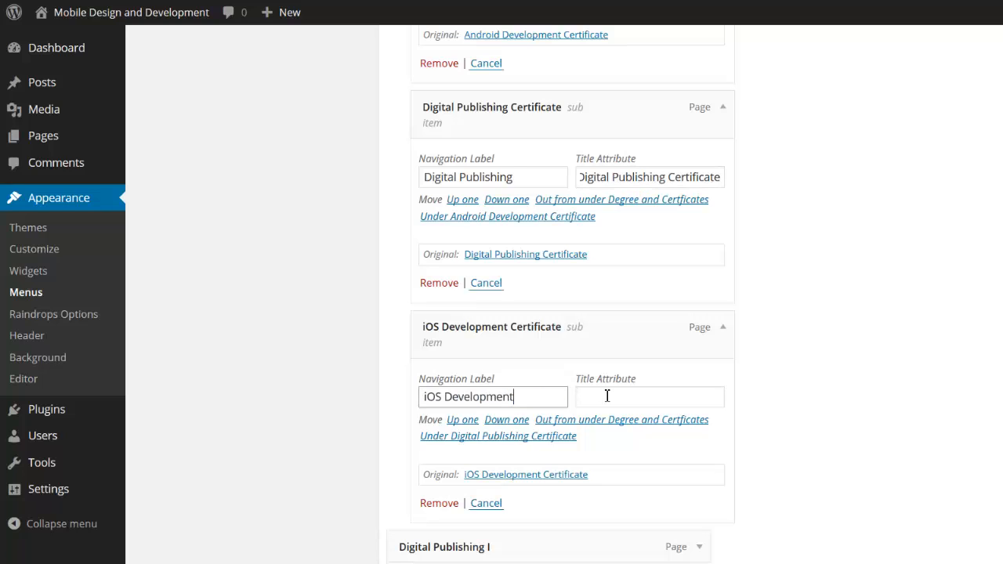
click(607, 395)
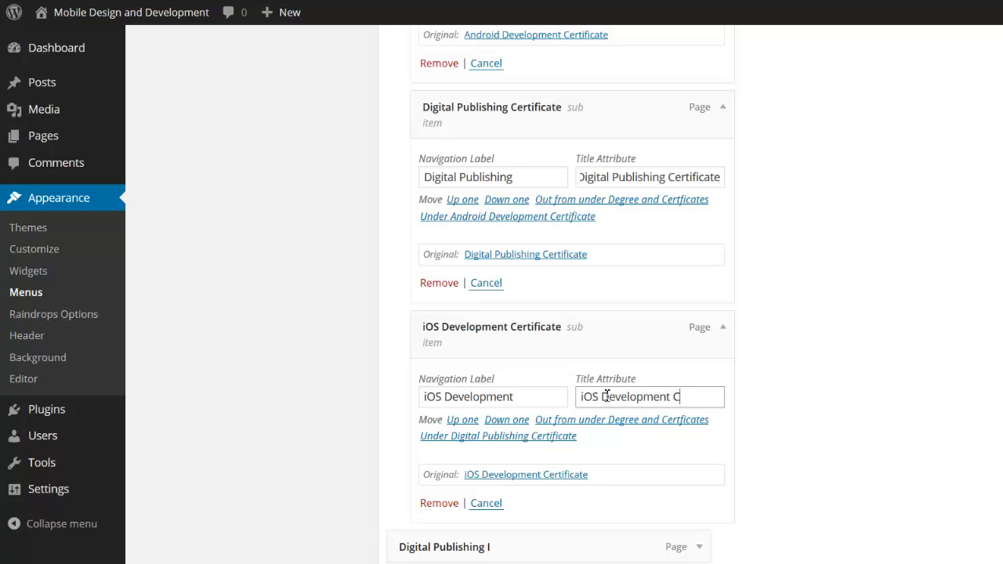
text(iOS Development Certificate)
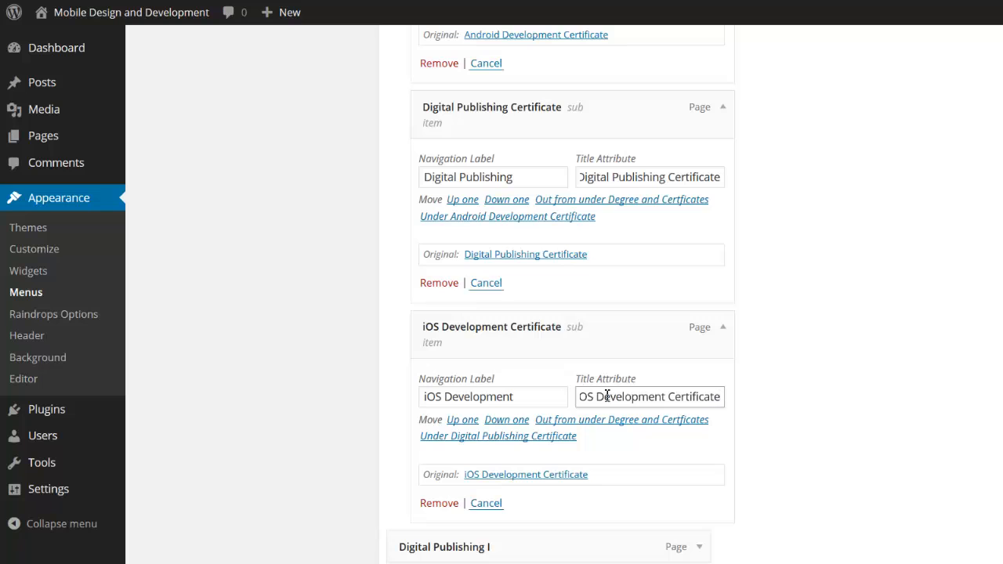
- Nest the first Mobile Design and Development page under "Degree and Certficates" and set its title attribute to "Mobile Design and Development Degree"
scroll(604, 396, down, 3)
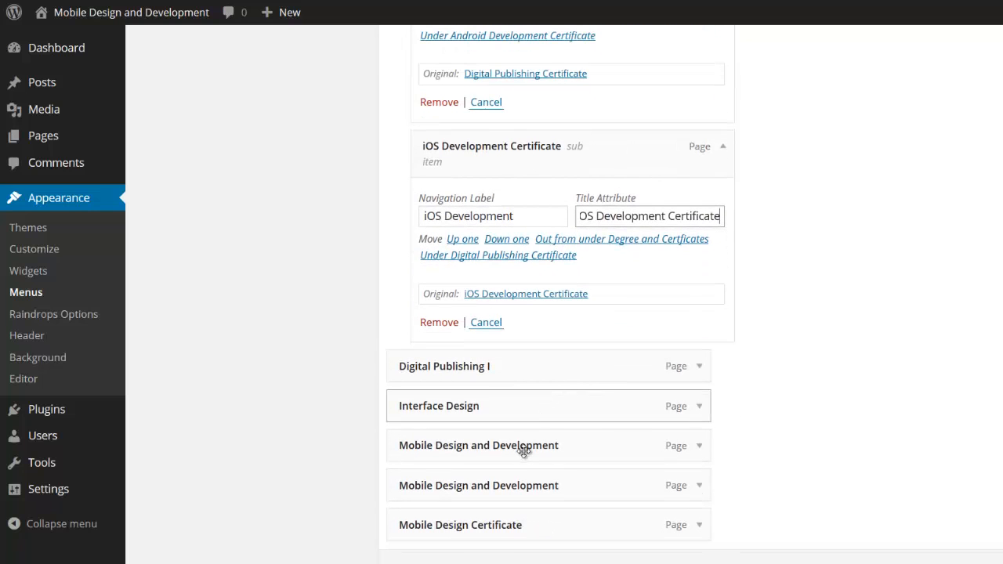
drag(521, 447, 558, 368)
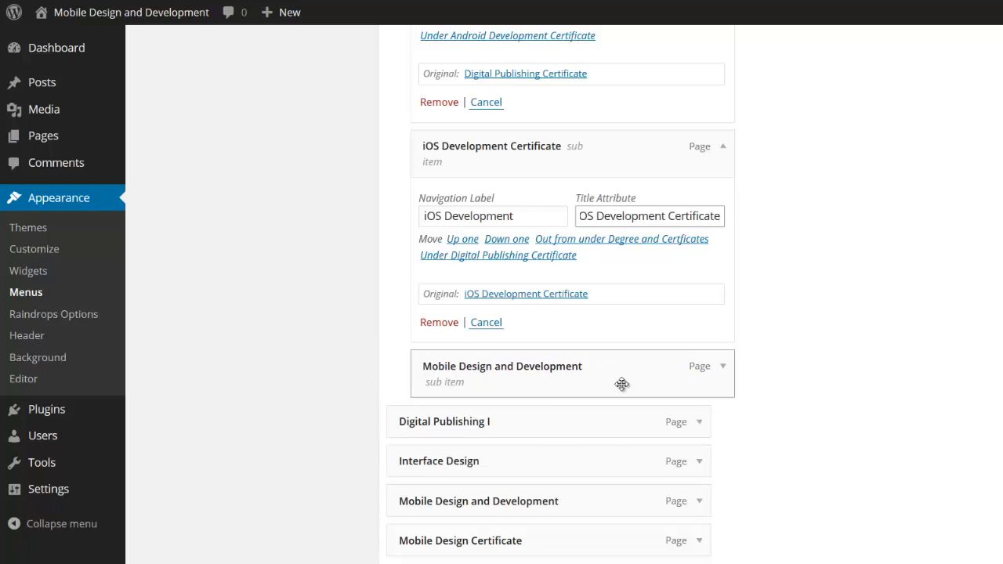
click(720, 376)
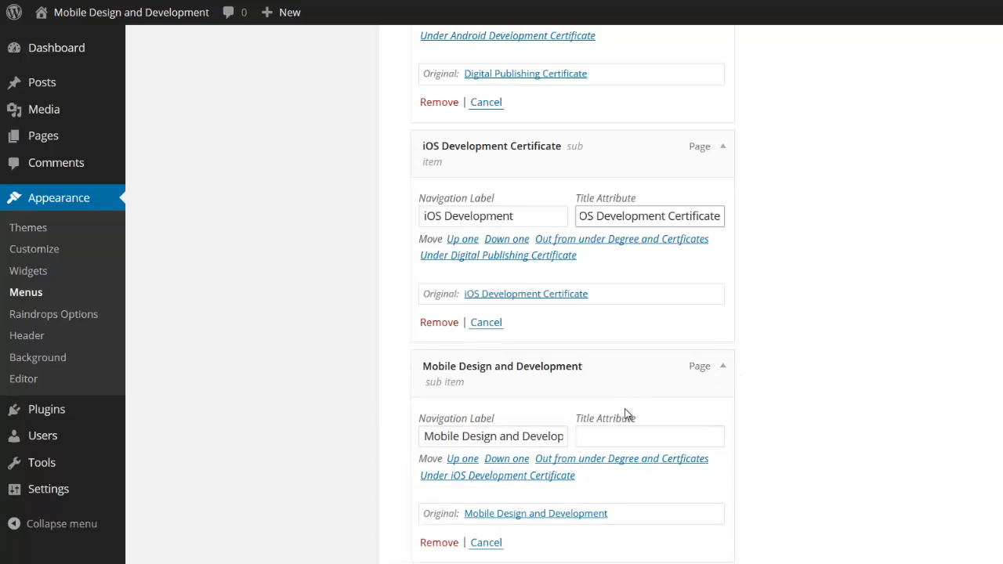
click(618, 429)
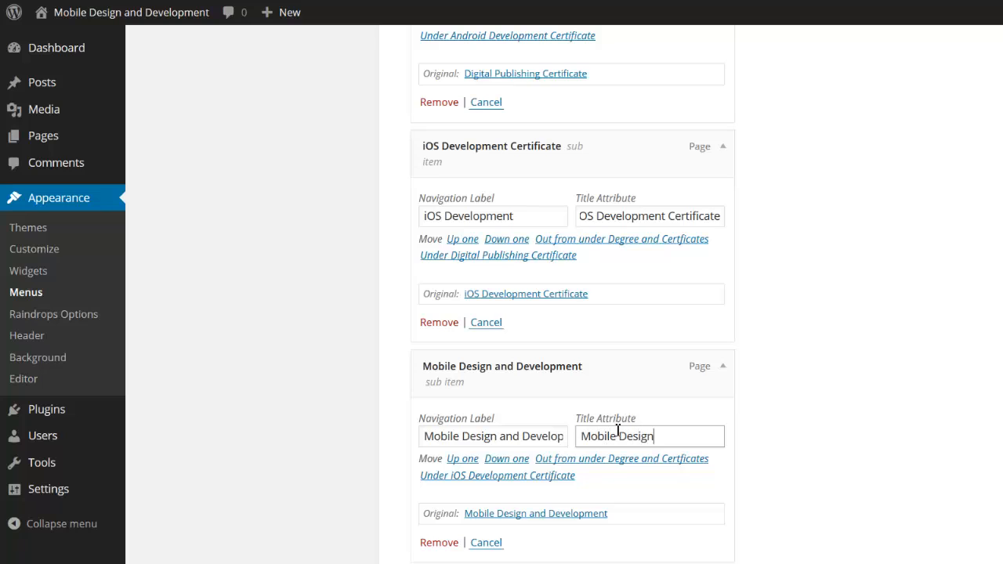
text(Mobile Design and Development De)
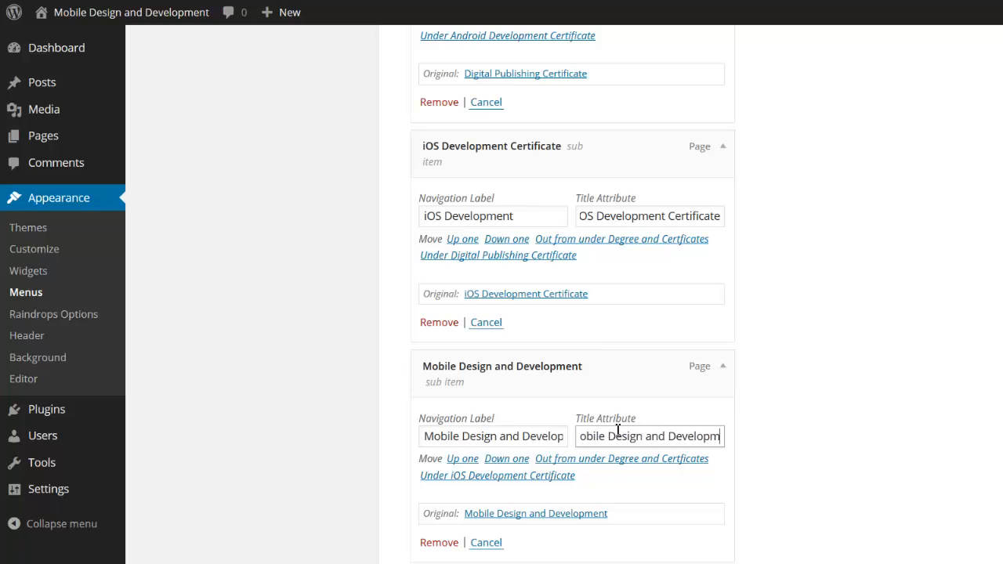
text(g)
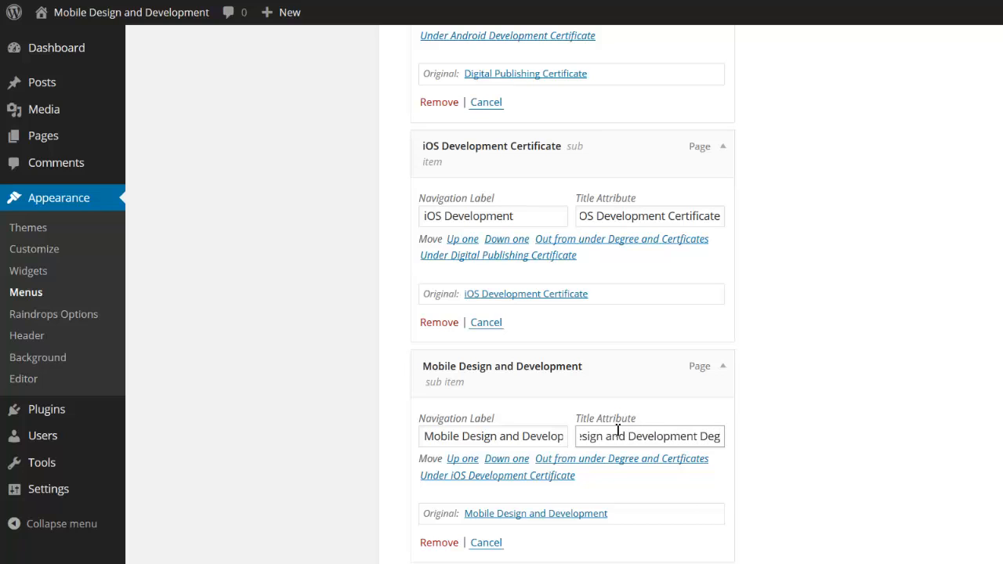
text(ree)
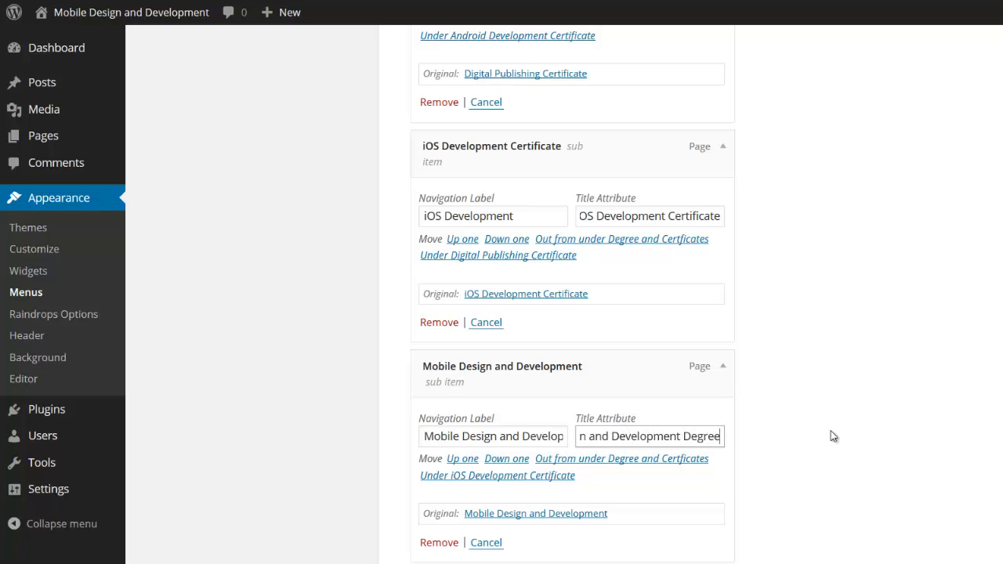
click(832, 434)
- Remove the duplicate top-level Mobile Design and Development item from the menu
scroll(831, 432, down, 3)
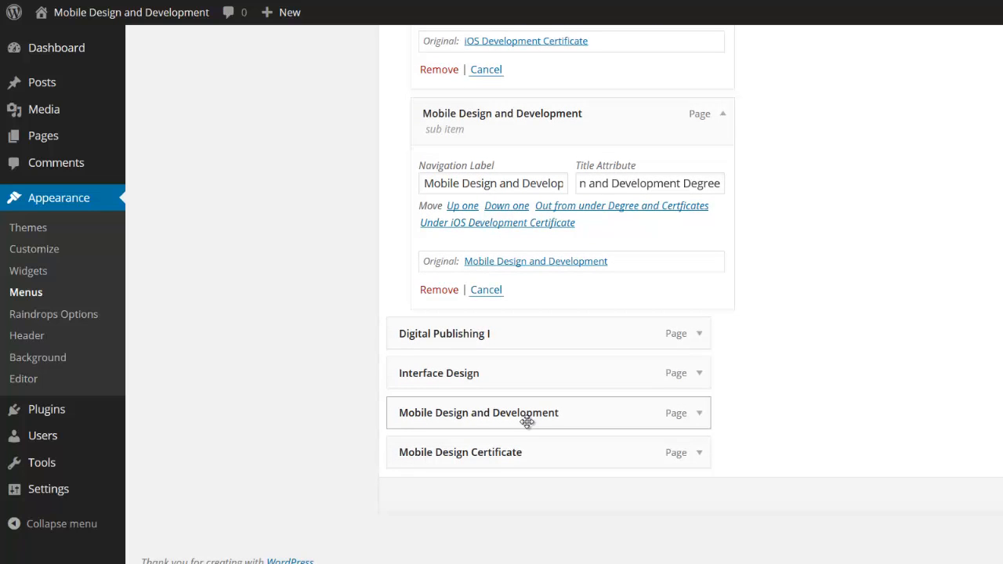
scroll(526, 420, up, 2)
scroll(526, 421, down, 2)
click(697, 413)
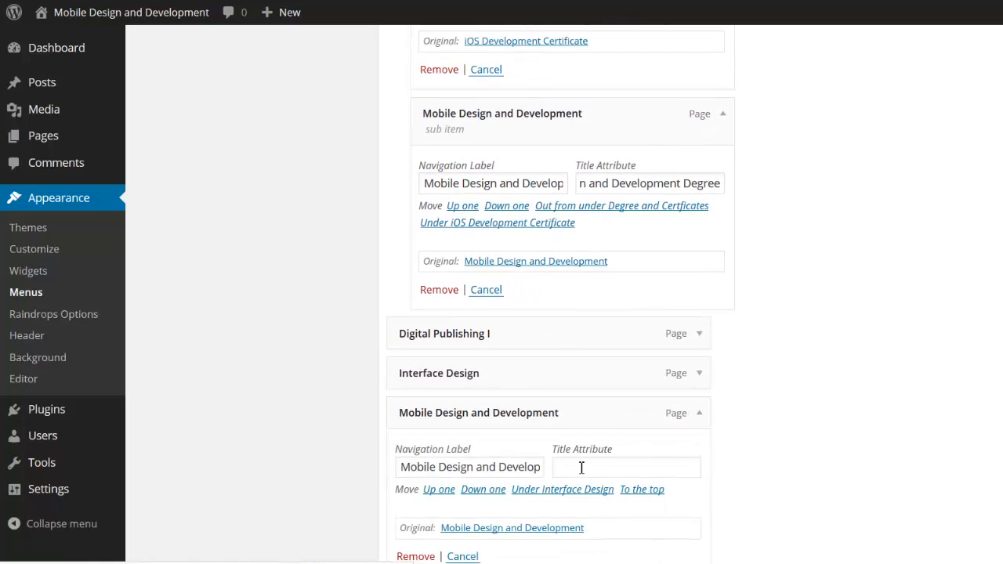
click(415, 556)
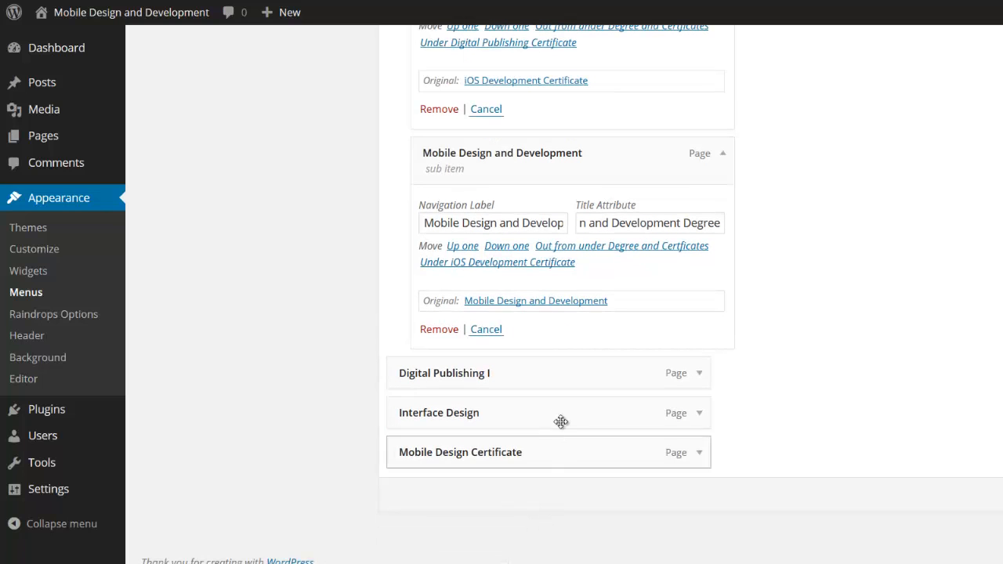
drag(528, 369, 542, 426)
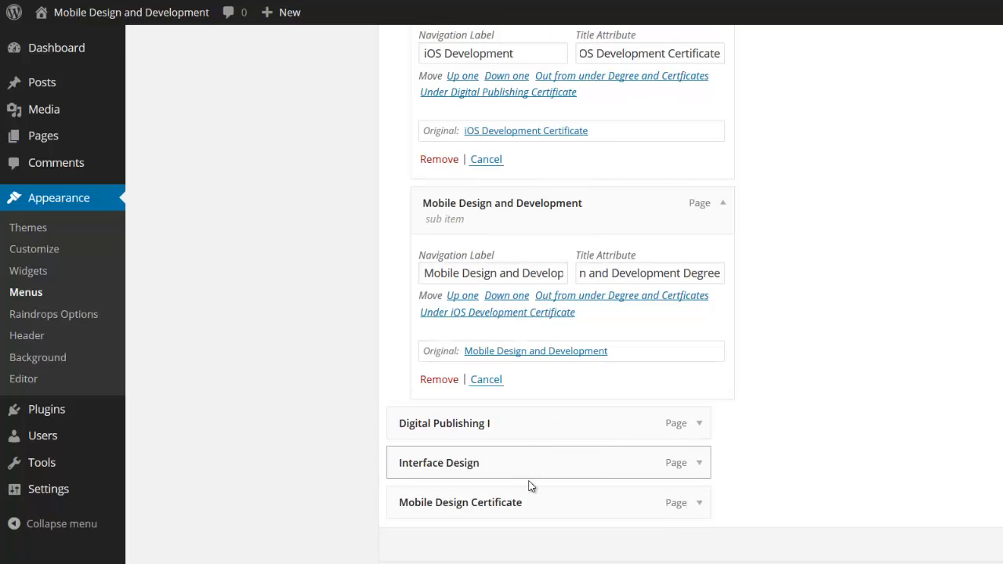
- Nest Mobile Design Certificate under "Degree and Certficates", with navigation label "Mobile Design" and title attribute "Mobile Design Certificate"
drag(519, 496, 550, 425)
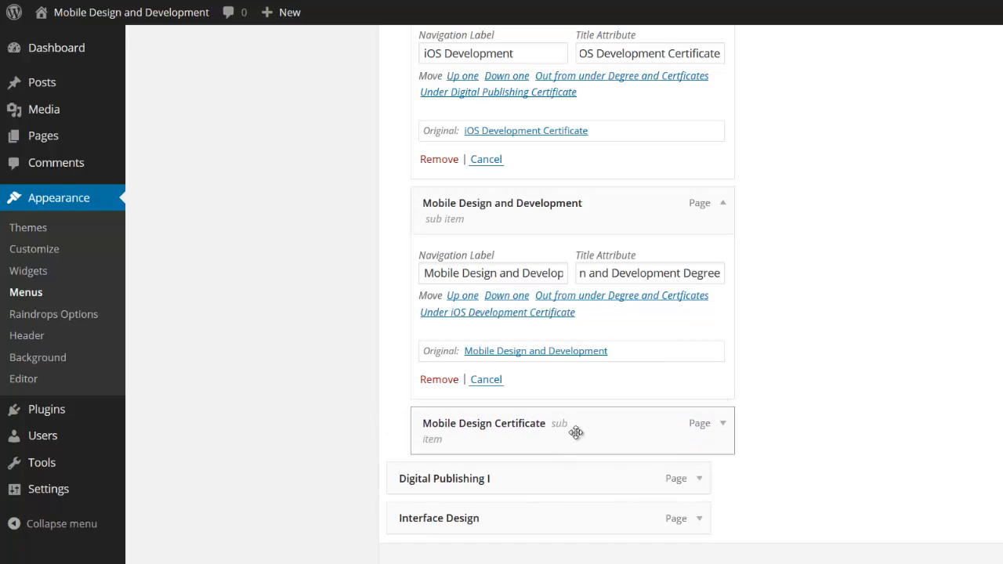
click(719, 426)
drag(503, 495, 588, 486)
key(BackSpace)
click(588, 486)
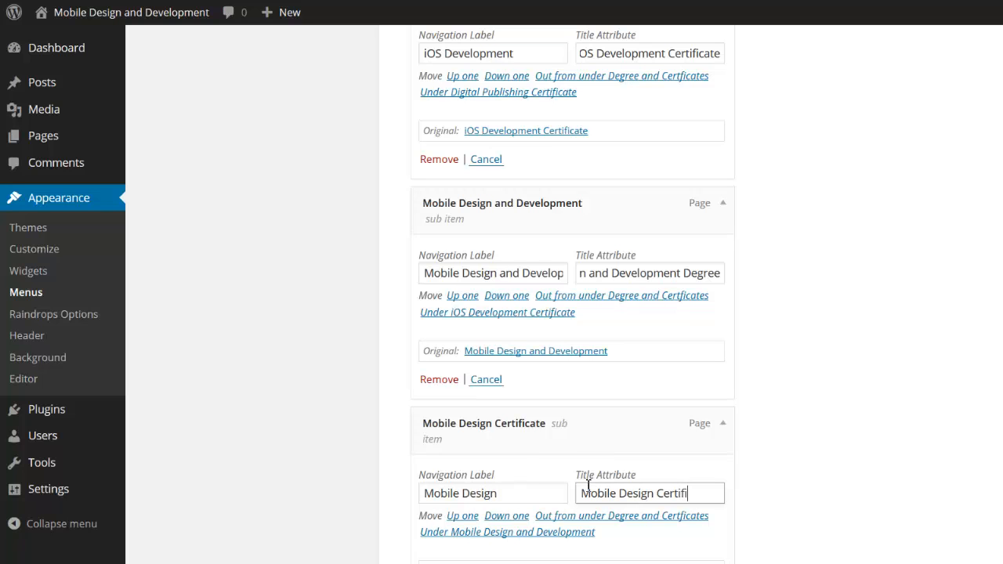
text(e)
- Collapse the settings of all five sub items under "Degree and Certficates"
scroll(556, 405, up, 3)
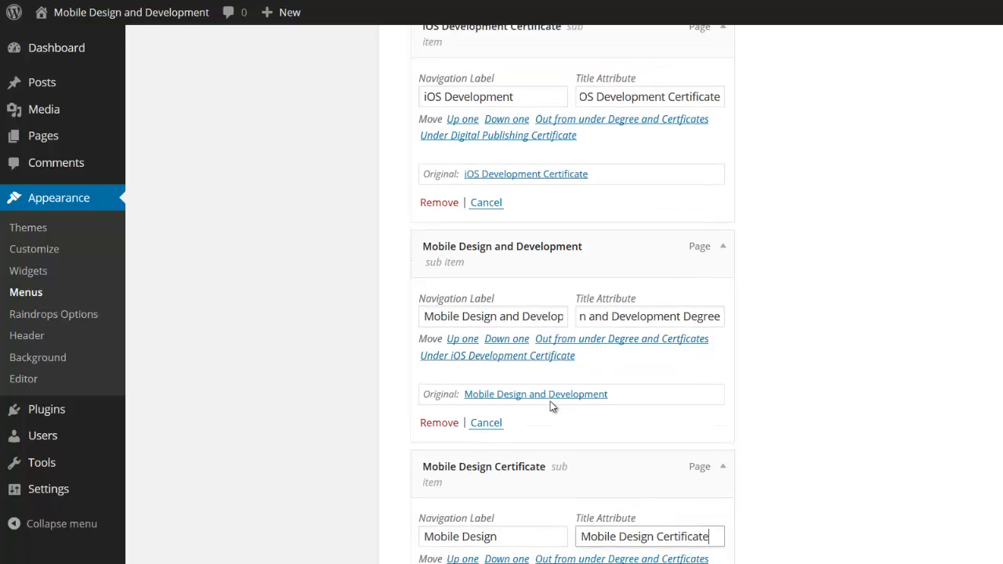
scroll(555, 403, down, 6)
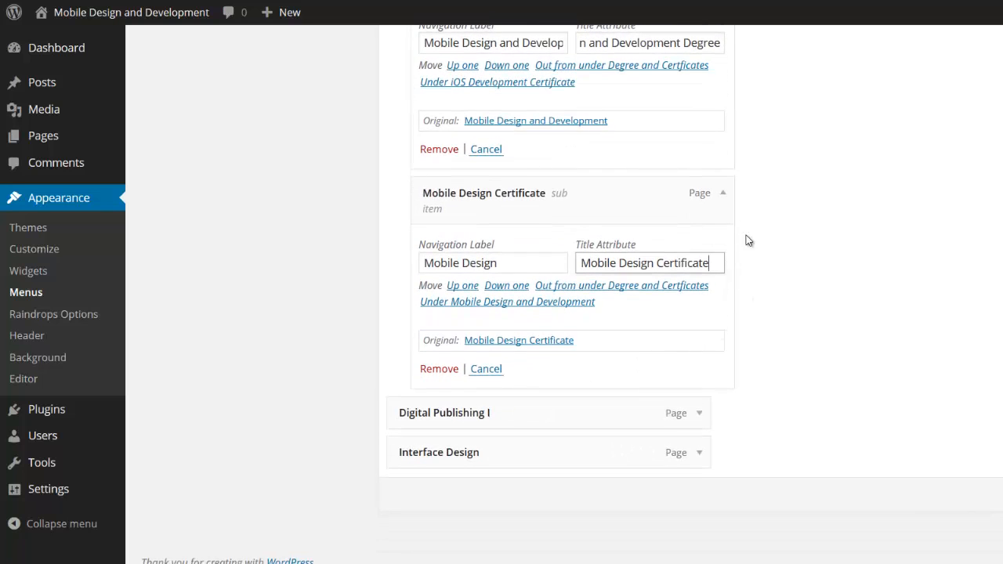
click(720, 201)
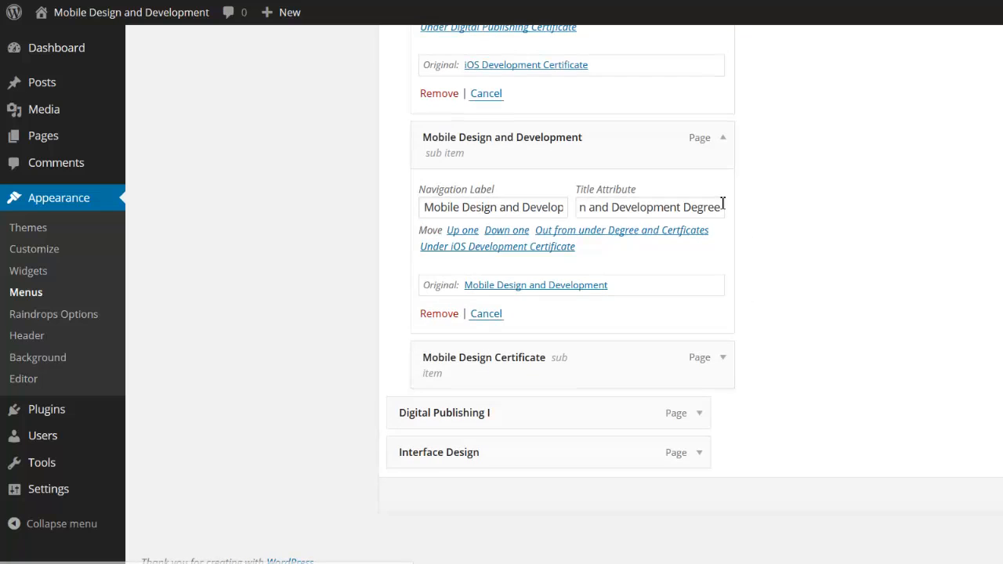
click(723, 141)
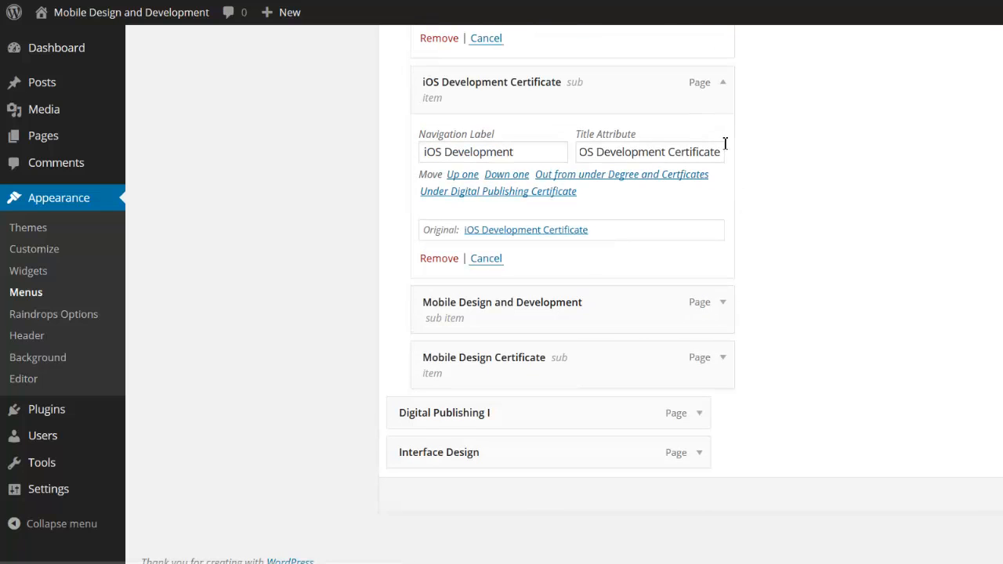
click(722, 89)
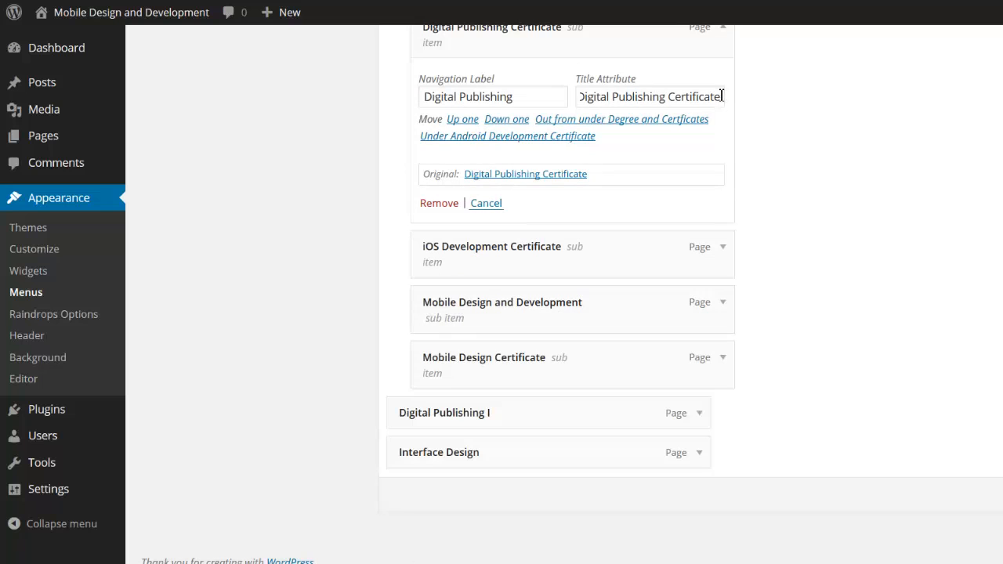
scroll(717, 86, up, 3)
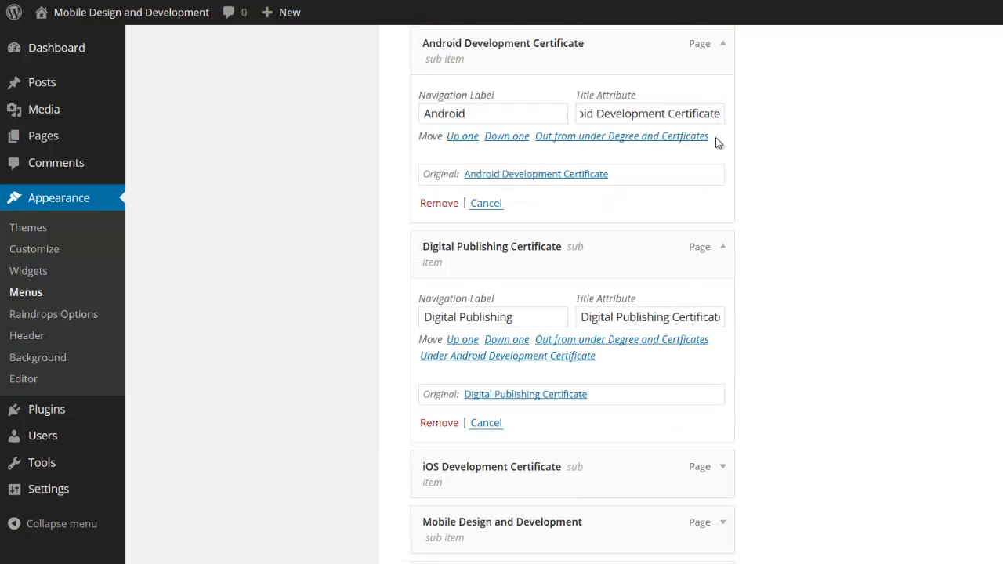
click(724, 248)
scroll(723, 227, up, 1)
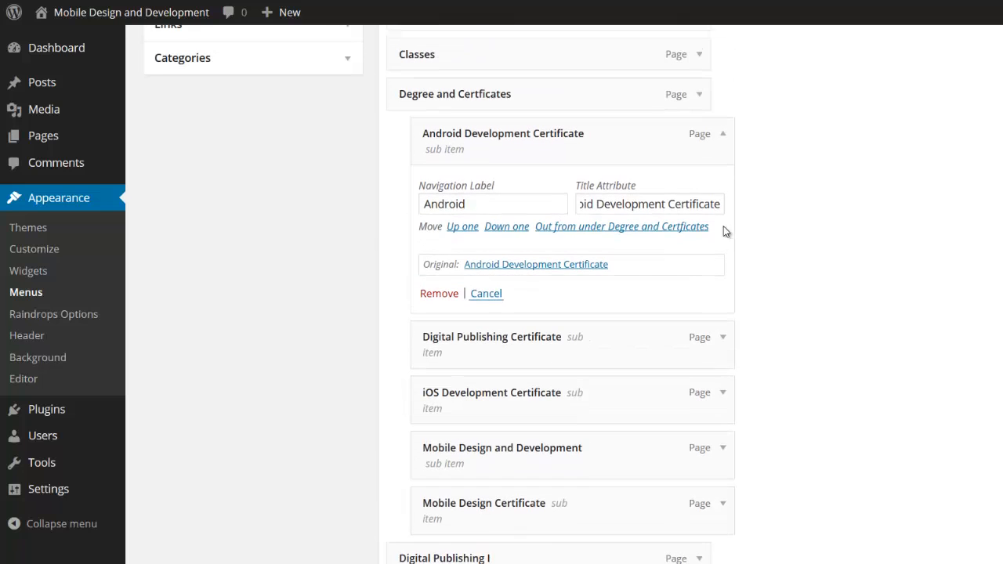
click(722, 146)
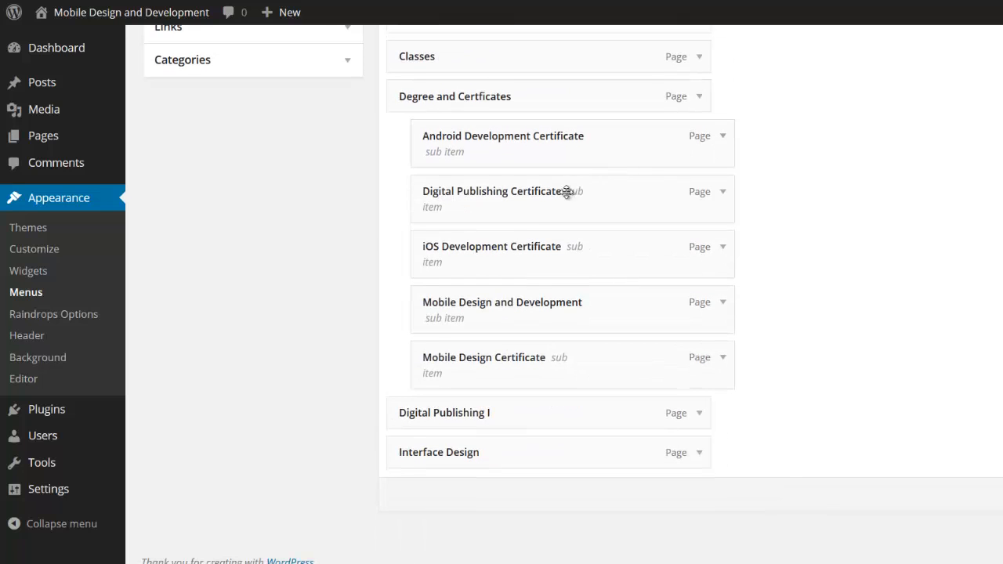
- Make Digital Publishing I a sub item of Classes, set its title attribute to "Digital Publishing I" and collapse its settings
scroll(533, 282, up, 1)
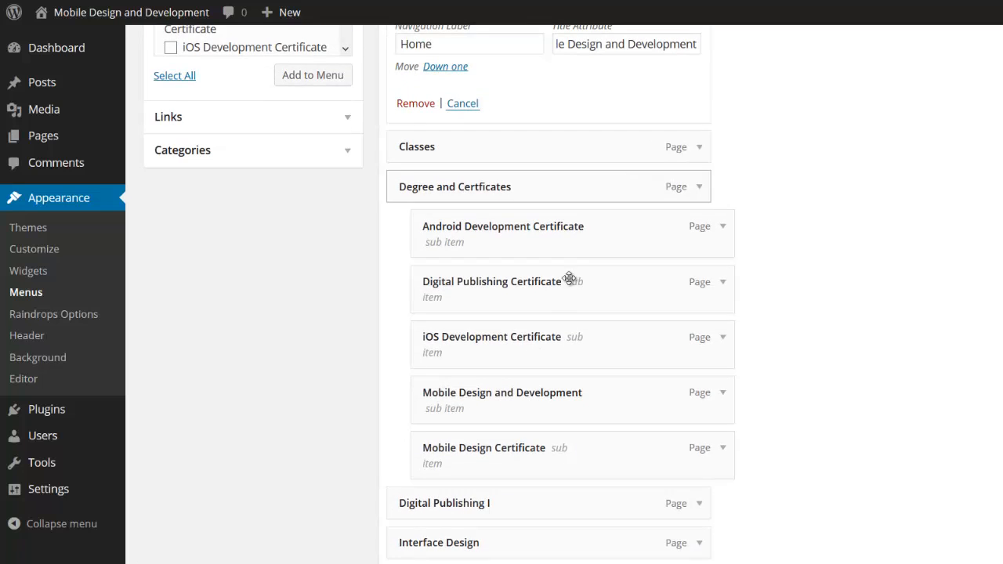
drag(427, 502, 447, 192)
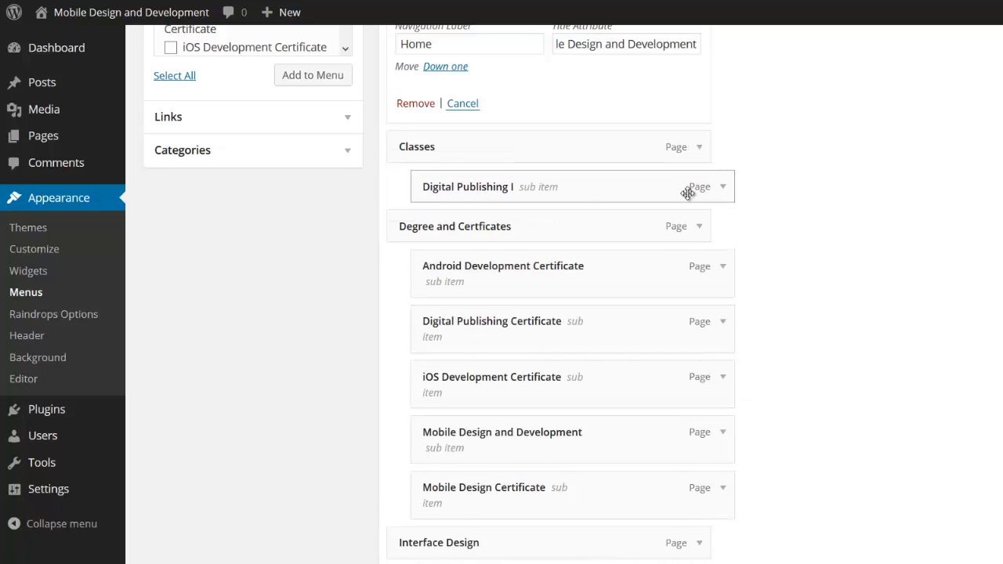
click(723, 192)
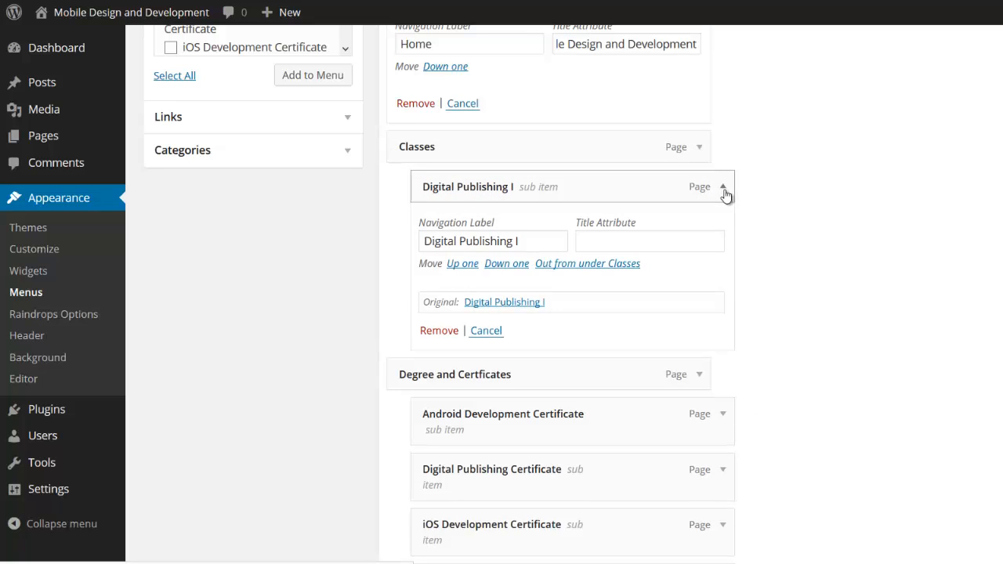
click(658, 239)
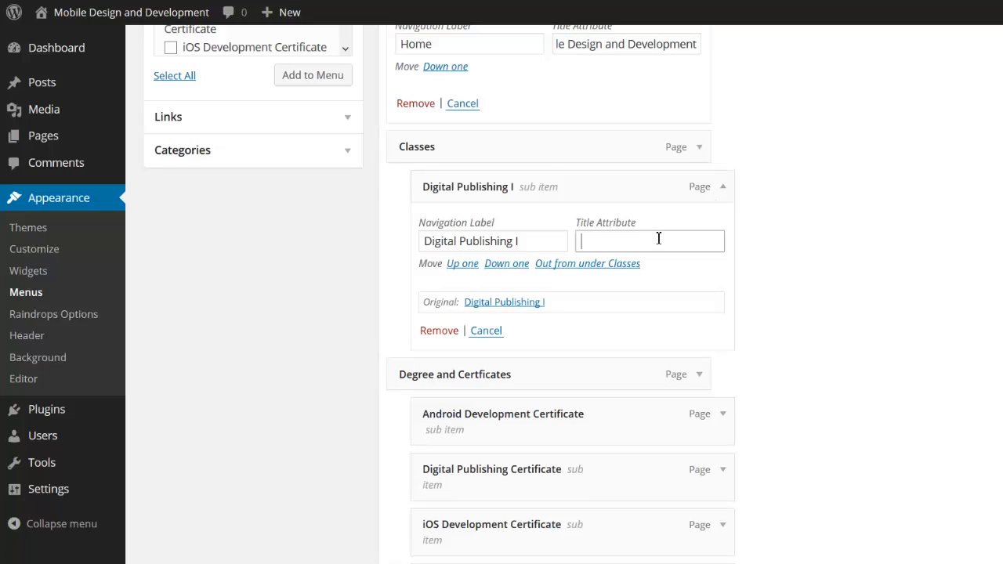
text(Digital Publishing I)
scroll(650, 264, down, 2)
scroll(696, 275, up, 3)
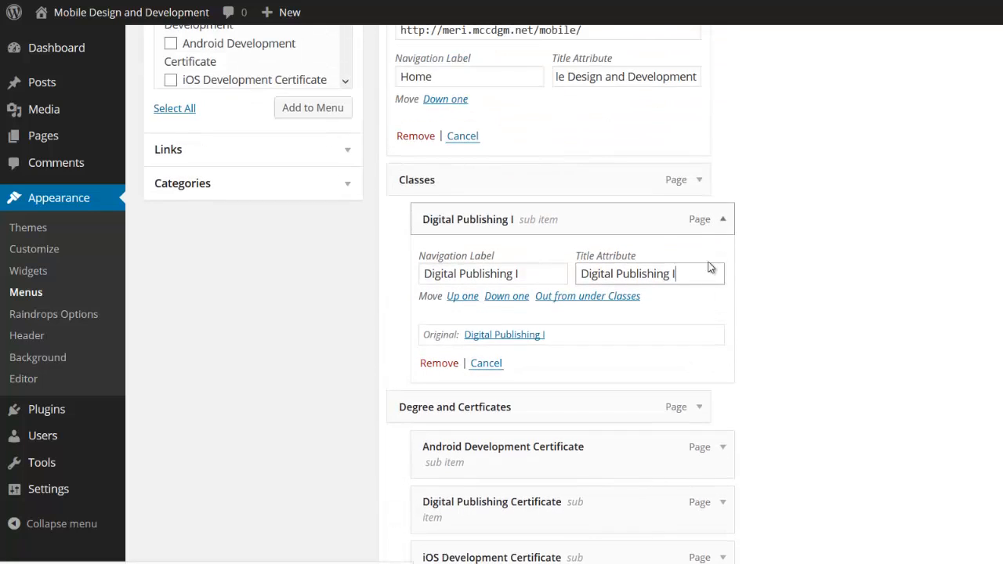
click(722, 220)
- Nest Interface Design under Classes below Digital Publishing I, and move Mobile Design and Development to the first place under "Degree and Certficates"
scroll(666, 336, down, 3)
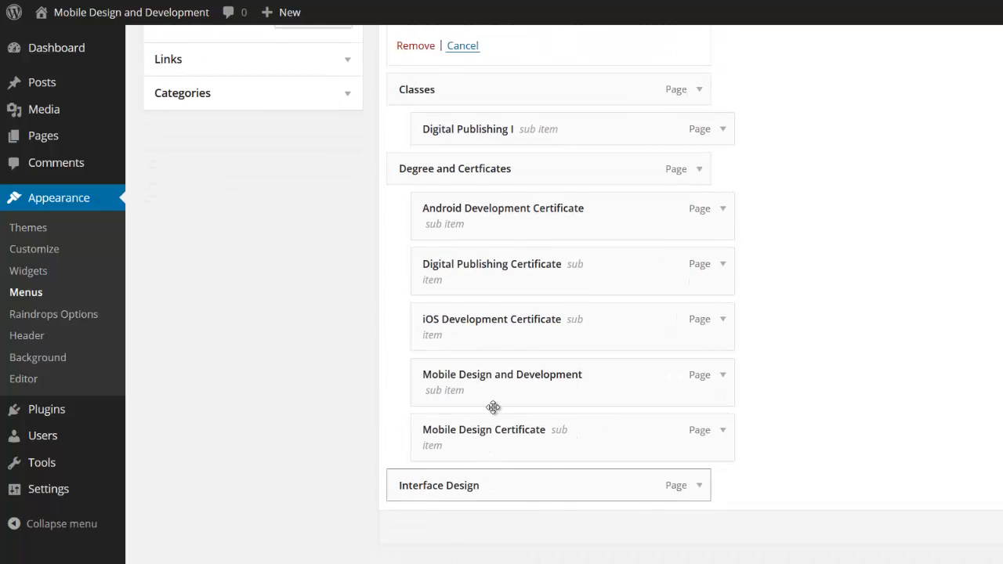
drag(482, 485, 510, 148)
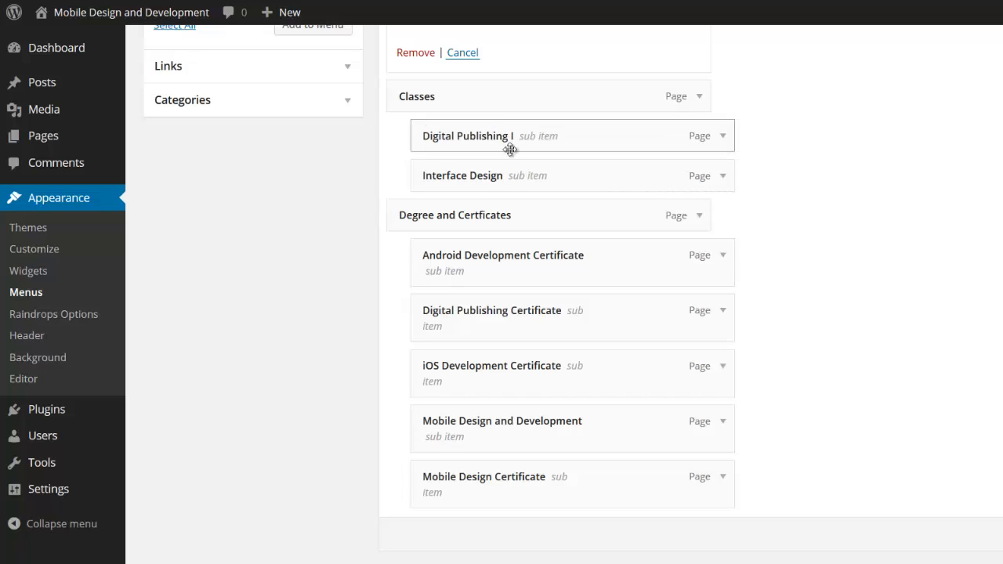
scroll(533, 248, down, 1)
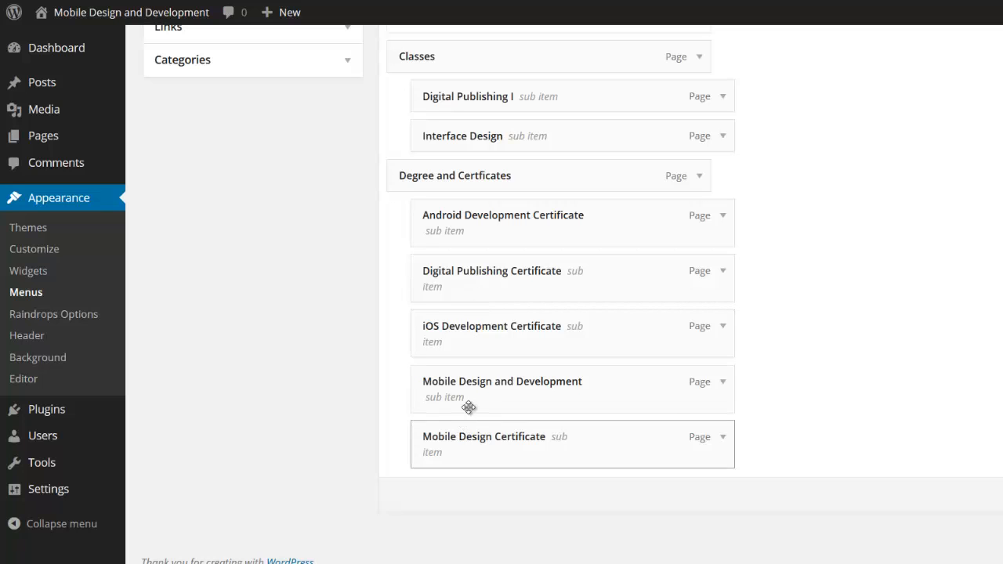
drag(470, 394, 477, 283)
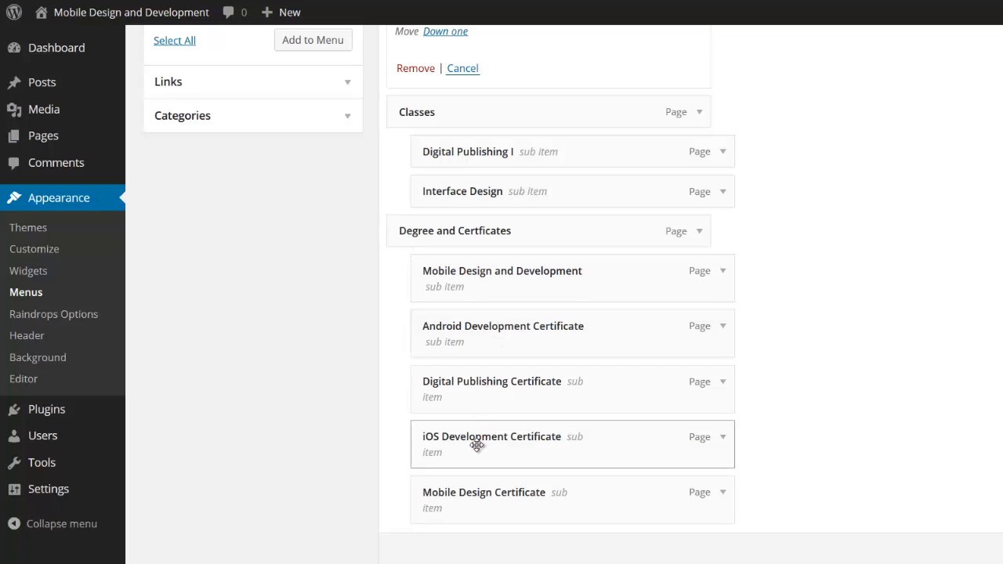
- Review the menu structure from Home through the last certificate, checking the order and nesting of its items
scroll(475, 476, up, 3)
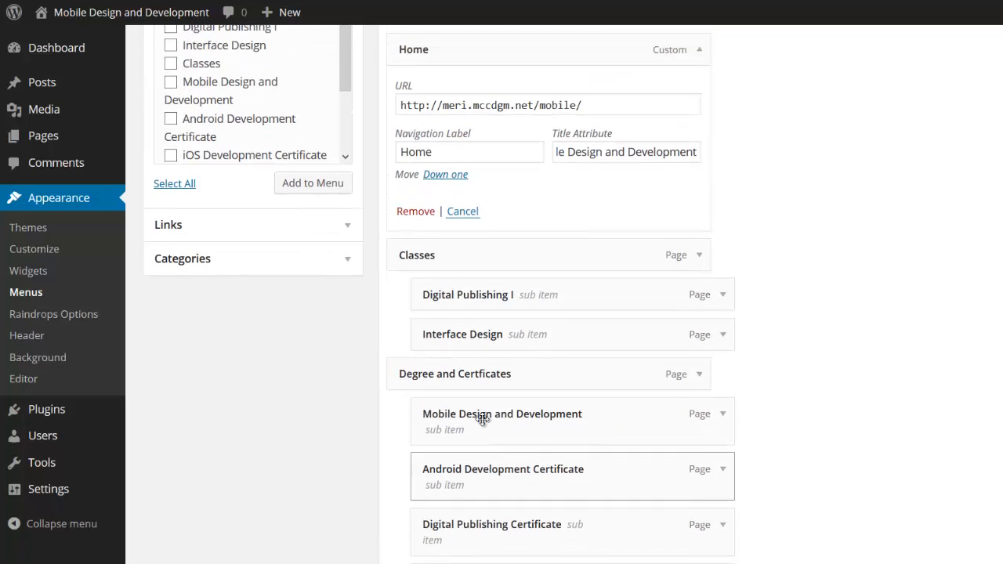
scroll(483, 407, down, 4)
scroll(485, 399, up, 8)
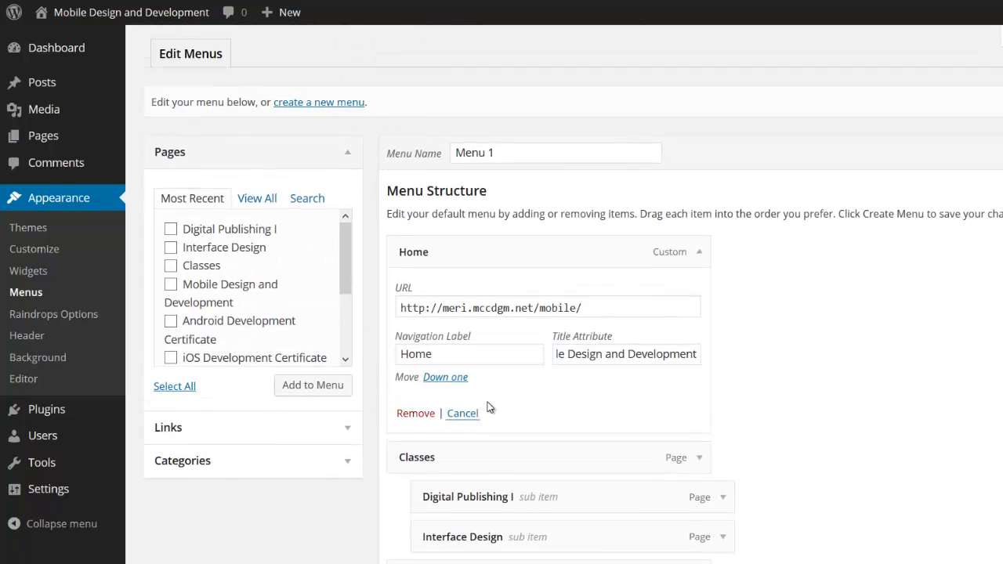
scroll(488, 406, down, 2)
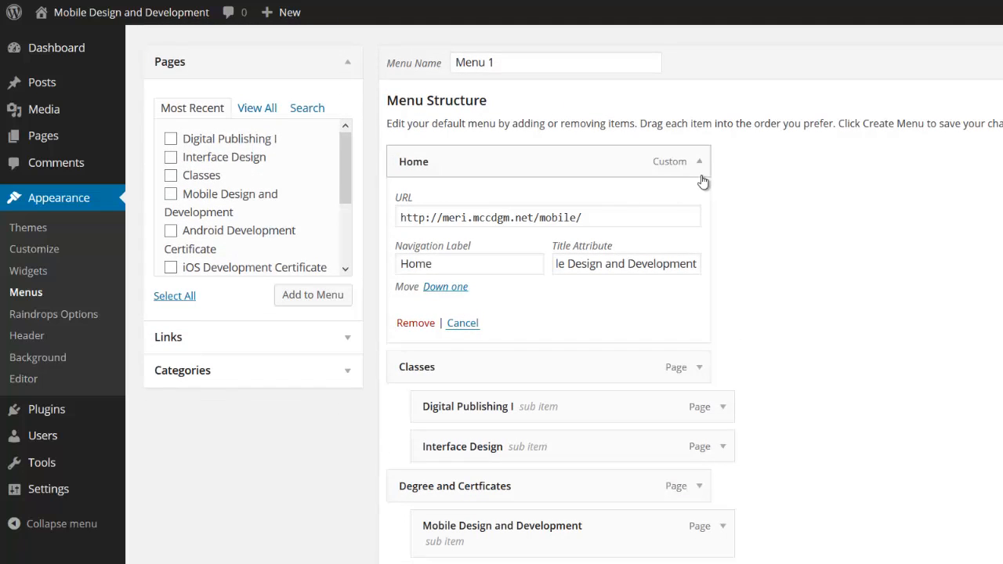
scroll(664, 397, down, 2)
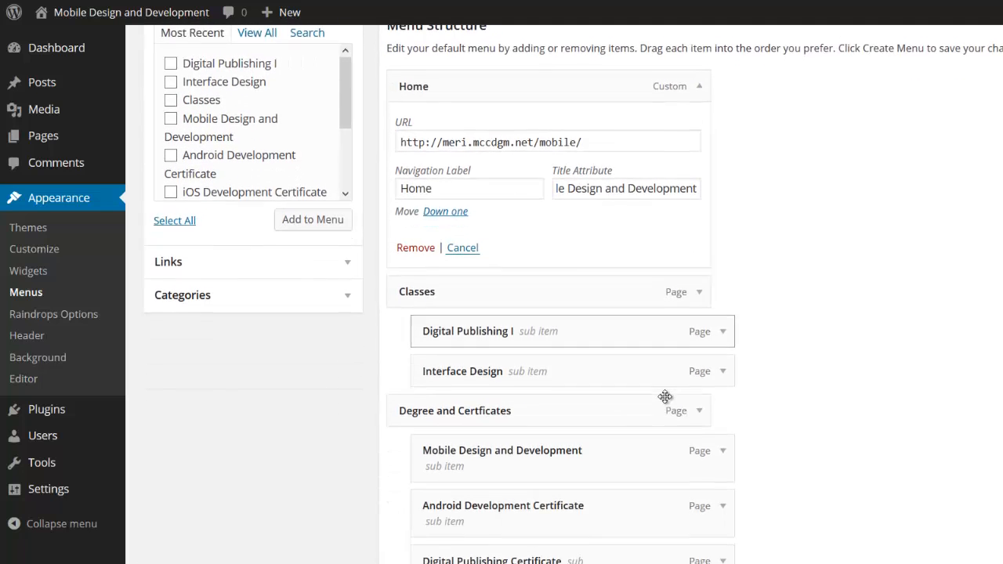
scroll(665, 396, down, 6)
scroll(664, 399, up, 5)
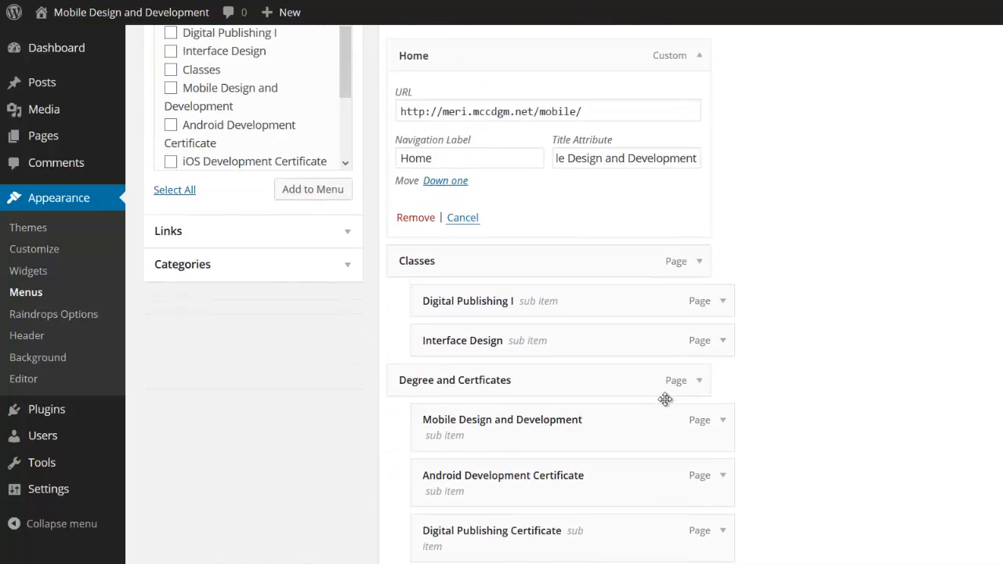
- Name the menu "Main Menu" and create it with the arranged items
scroll(664, 399, up, 4)
mouse_move(352, 224)
mouse_down()
mouse_move(362, 303)
mouse_move(364, 218)
mouse_up()
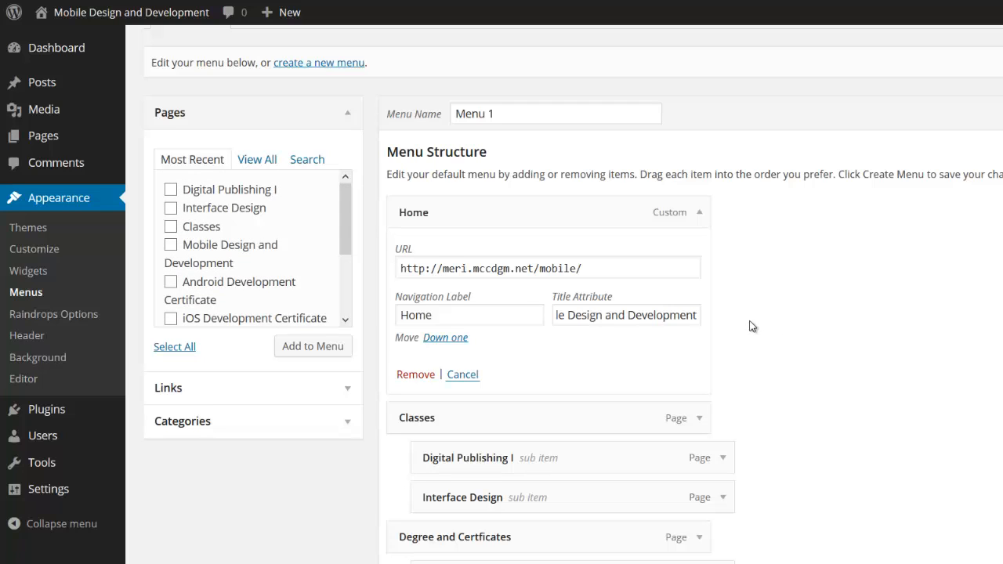
drag(501, 119, 400, 119)
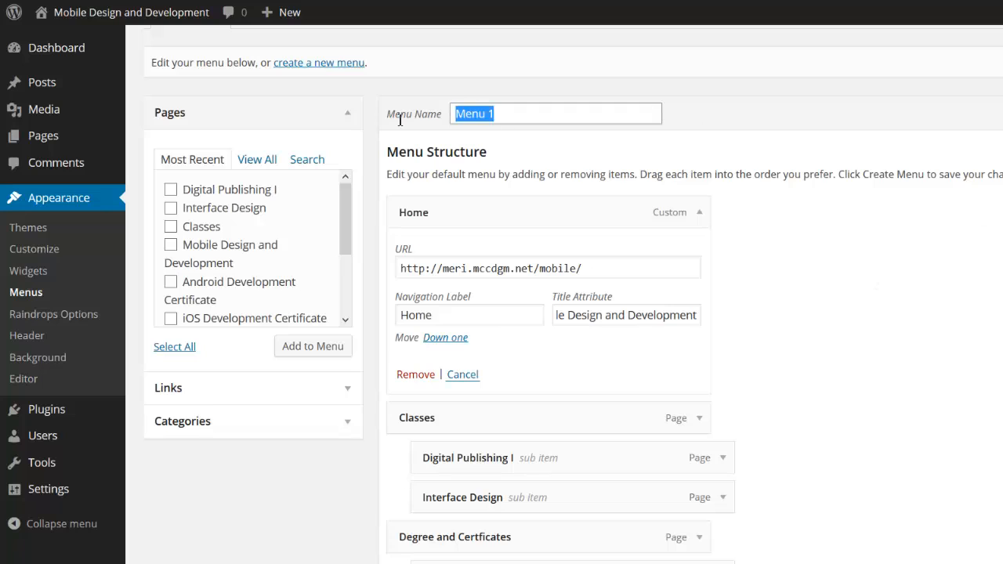
text(Main M)
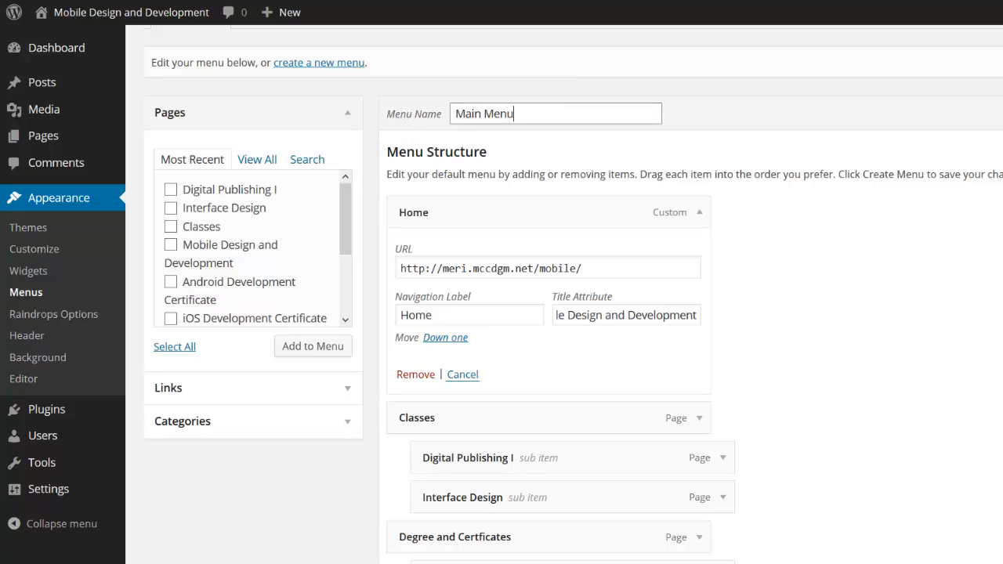
click(1001, 114)
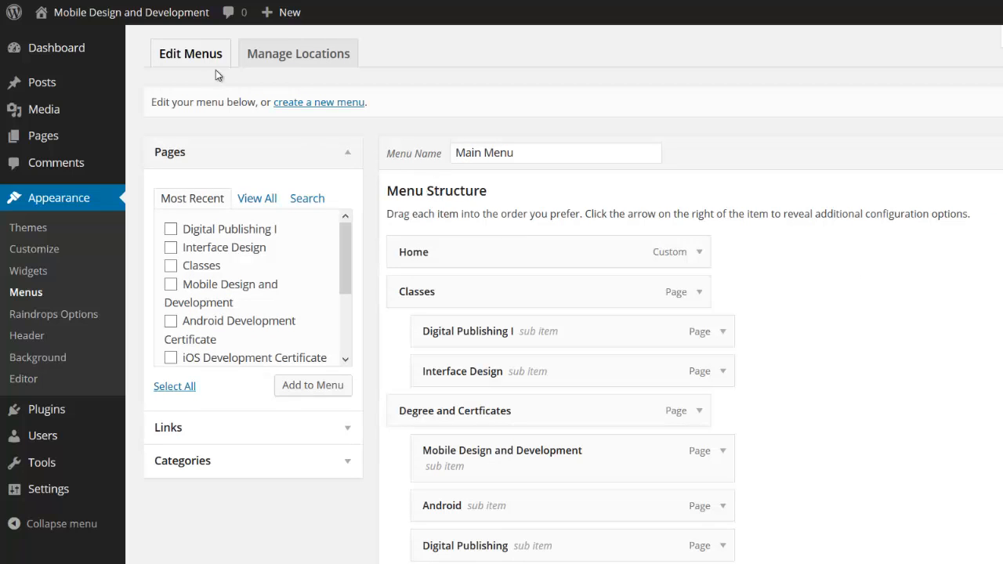
- Assign Main Menu to the theme's Primary Navigation location, stay on the page and save the changes
click(286, 53)
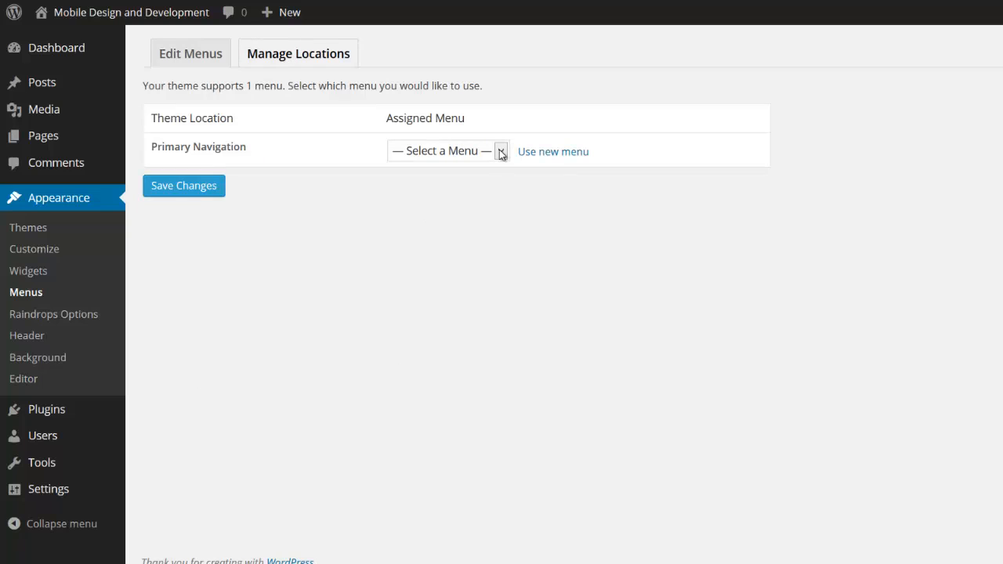
click(502, 152)
click(484, 184)
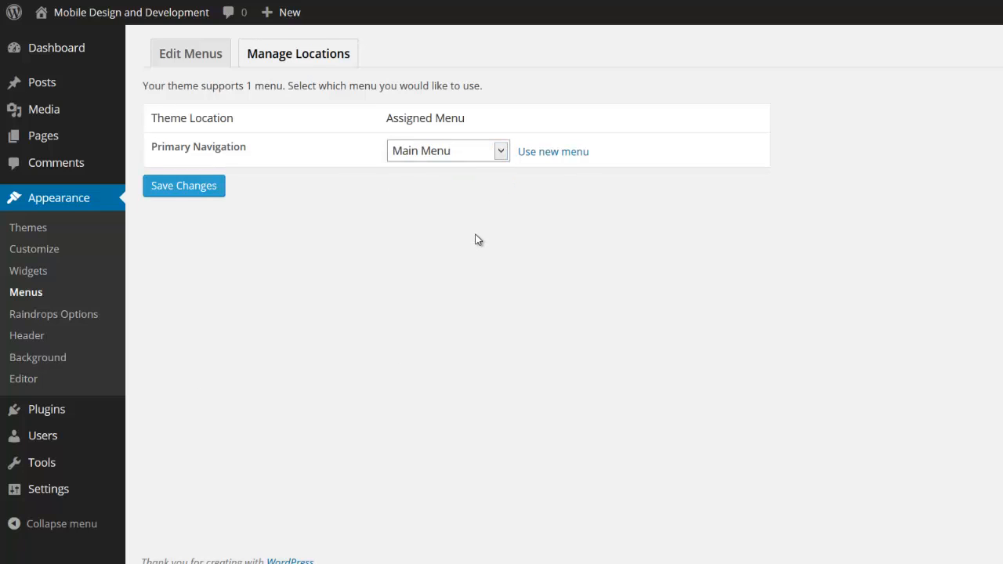
mouse_move(160, 19)
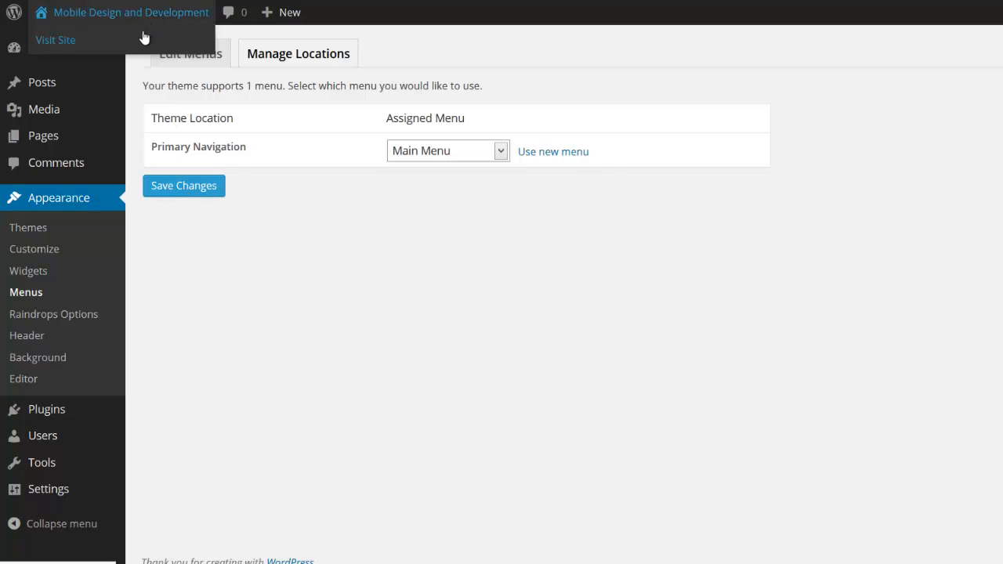
click(144, 36)
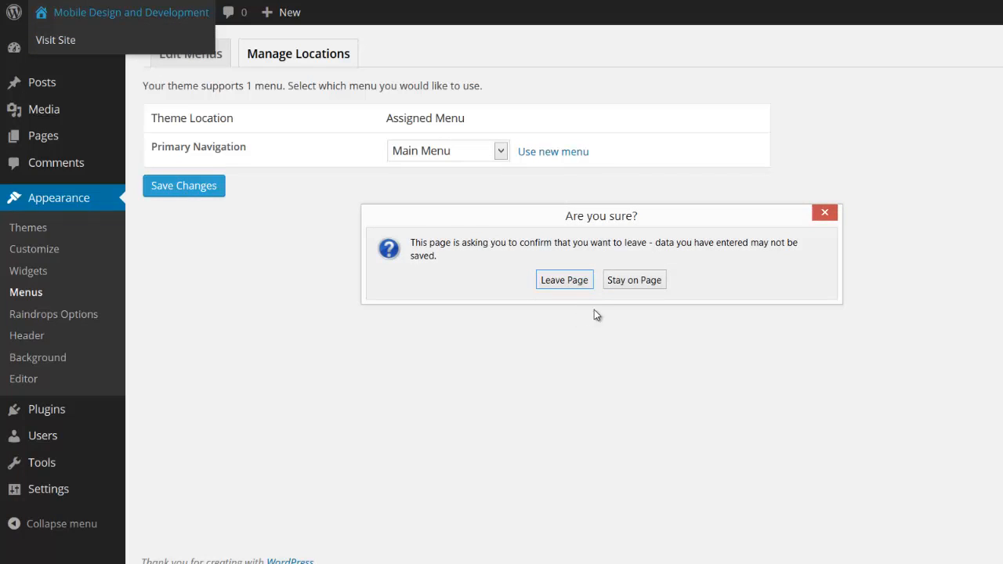
click(832, 215)
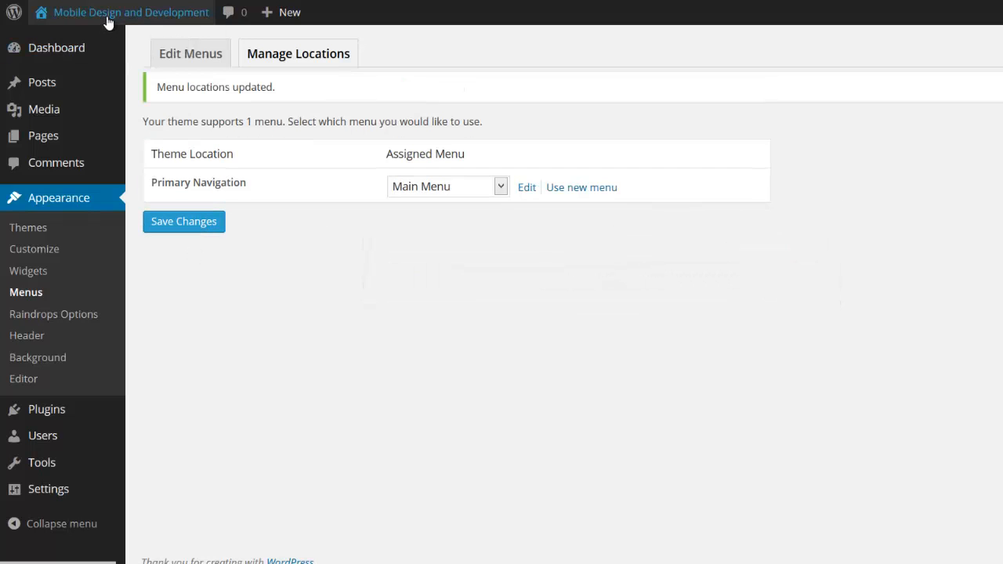
- Visit the live site, check the Classes and "Degree and Certficates" submenus, and open the Mobile Design page
click(108, 22)
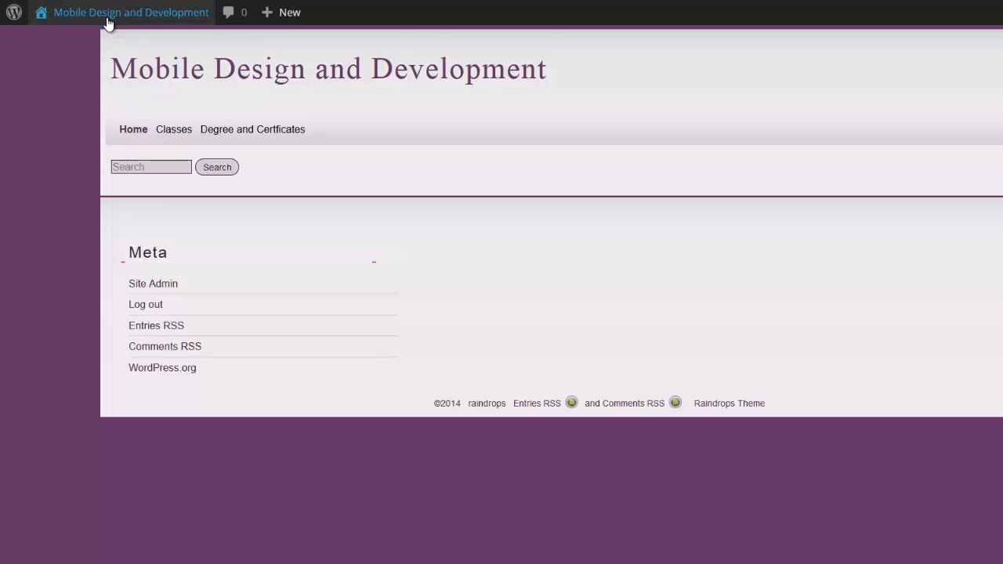
mouse_move(215, 164)
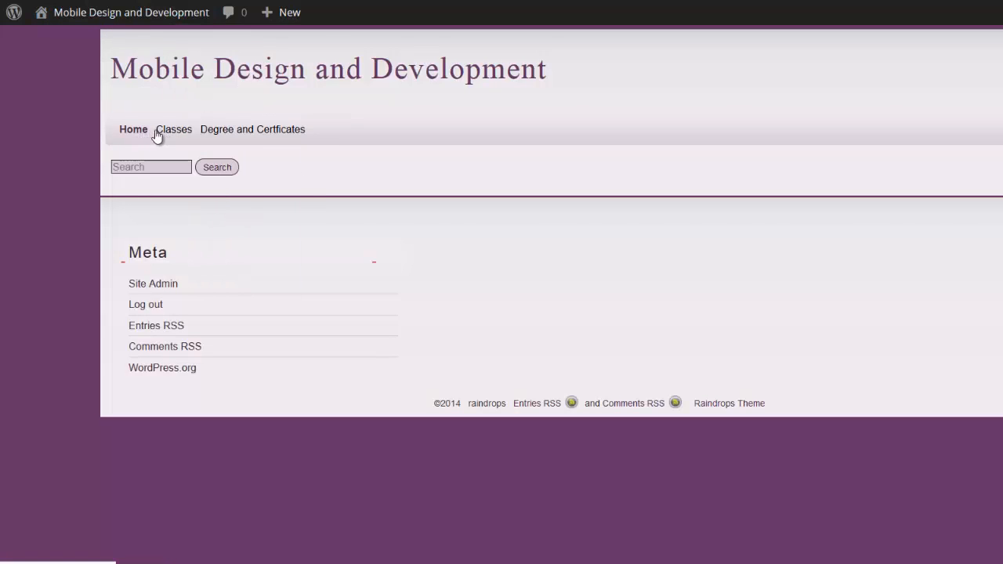
mouse_move(164, 139)
mouse_move(251, 137)
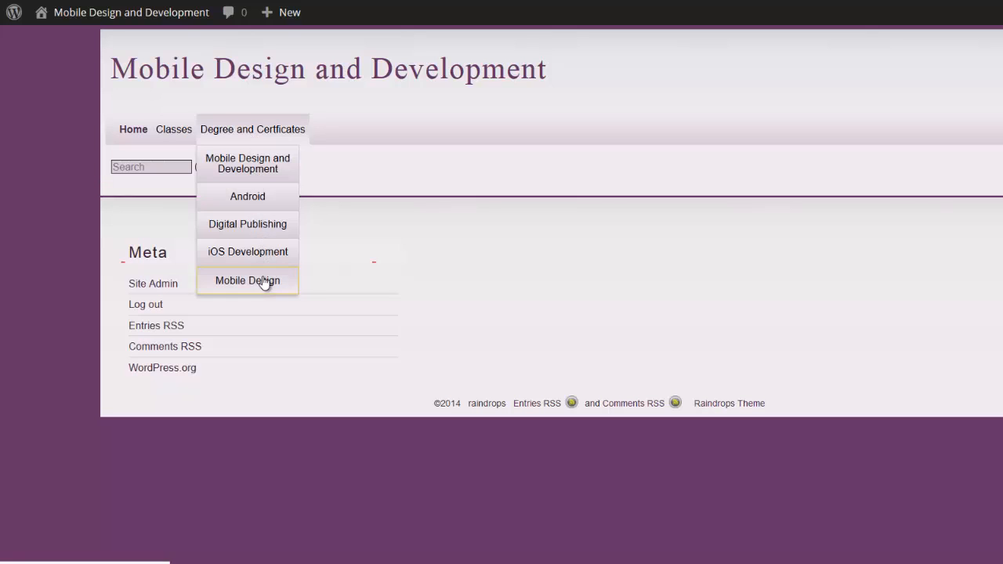
click(293, 281)
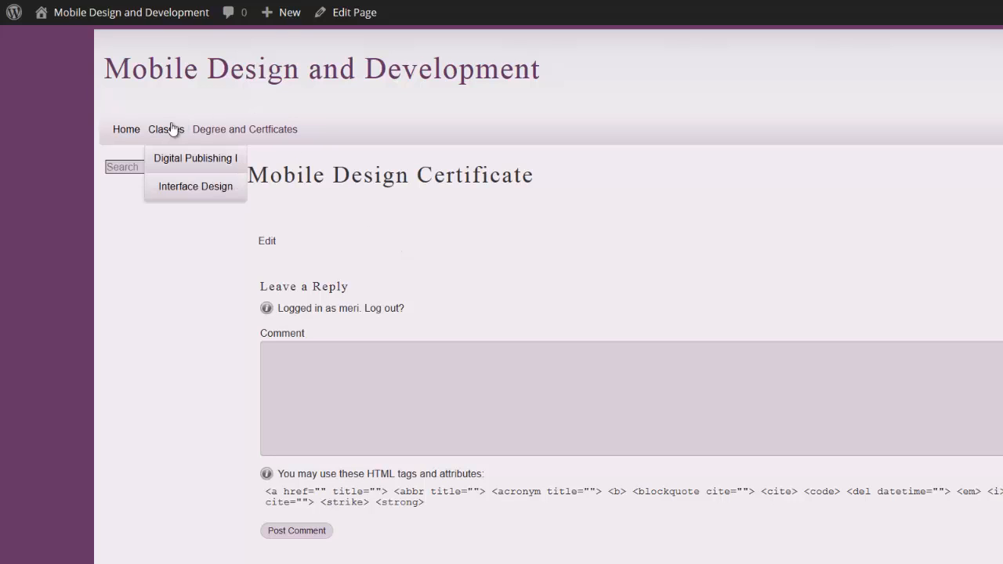
- Open the iOS Development page from the "Degree and Certficates" submenu and look through its contents
mouse_move(201, 133)
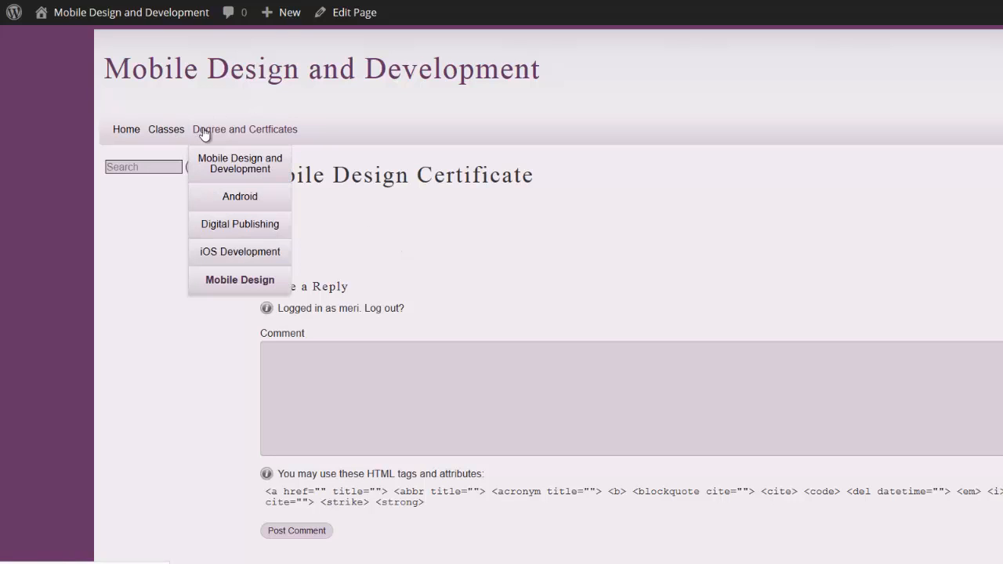
click(227, 263)
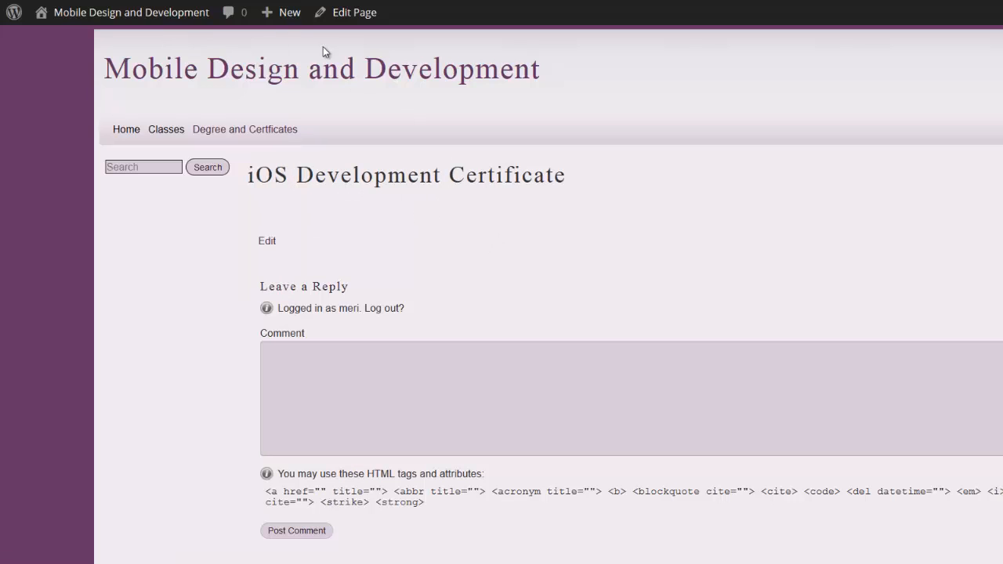
scroll(448, 488, down, 3)
scroll(448, 488, up, 3)
scroll(448, 488, down, 2)
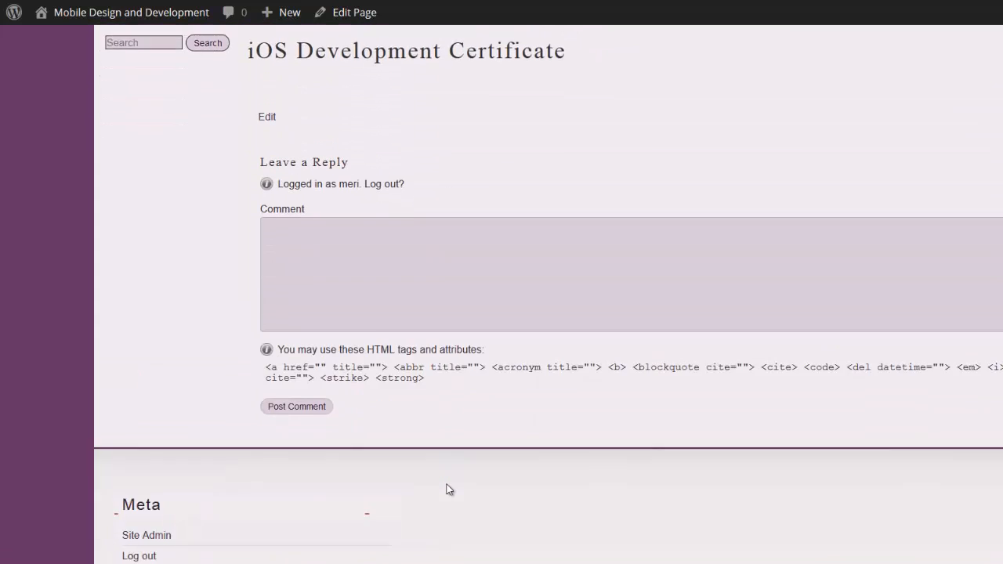
scroll(449, 490, up, 2)
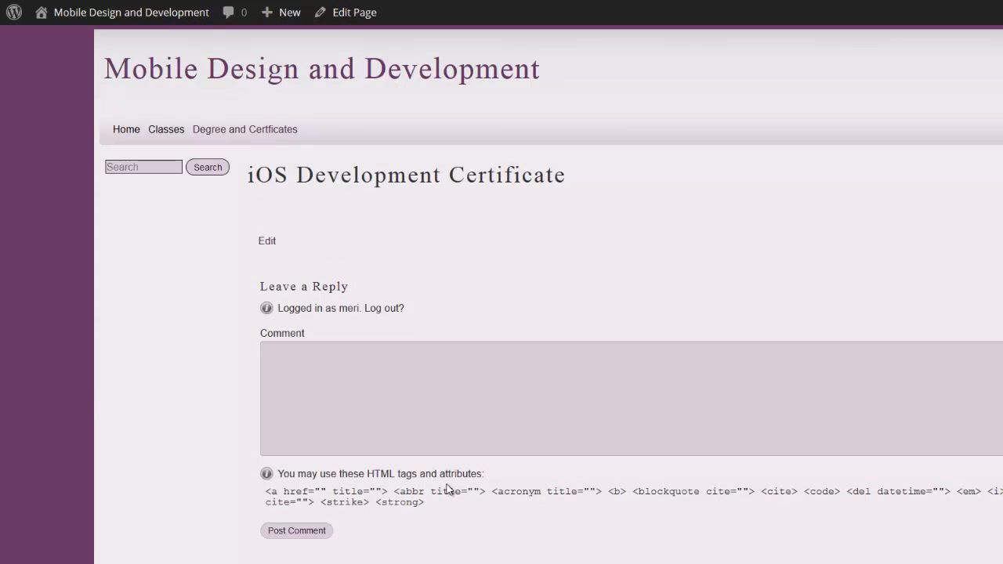